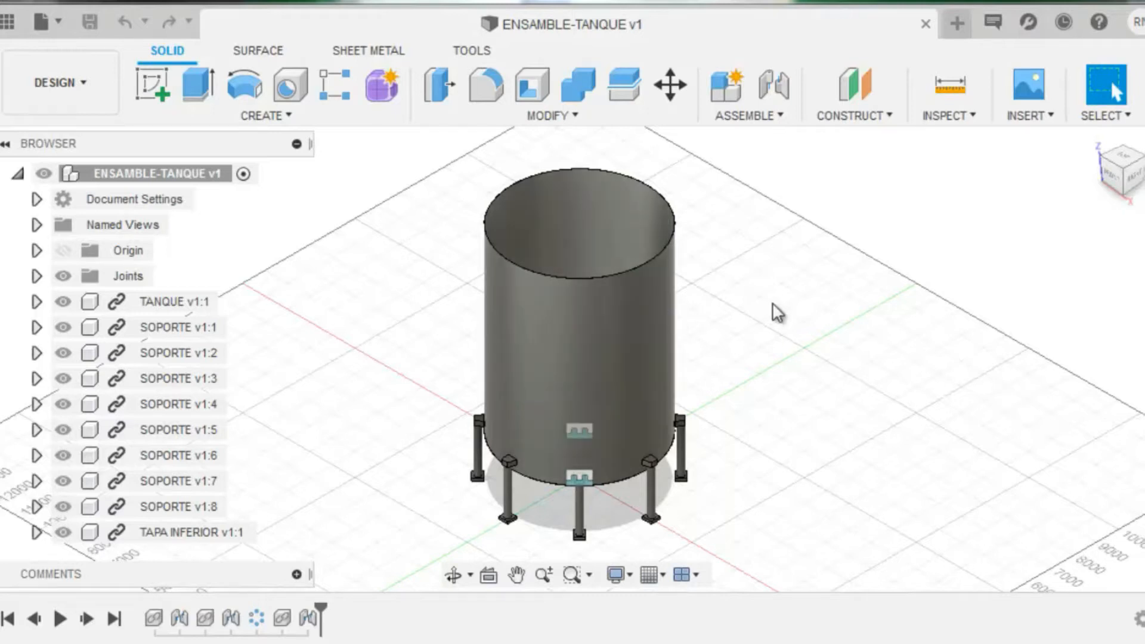
# - Hide all eight SOPORTE components so that only the TANQUE and TAPA INFERIOR components are shown
pyautogui.moveTo(777, 296); pyautogui.dragTo(765, 287, button='middle')
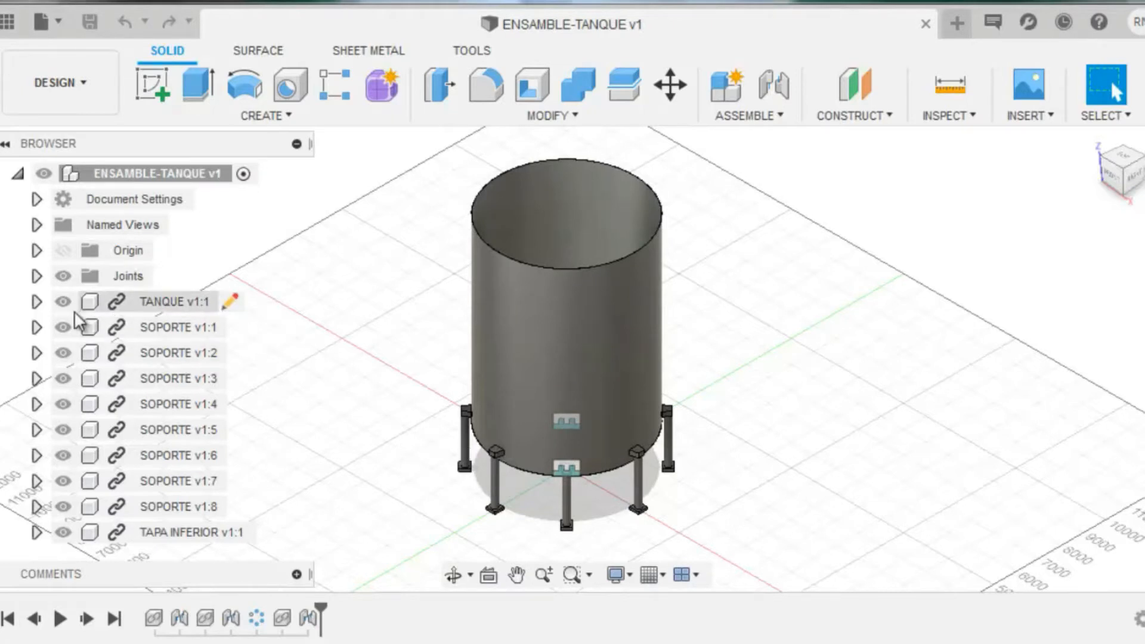
pyautogui.click(63, 327)
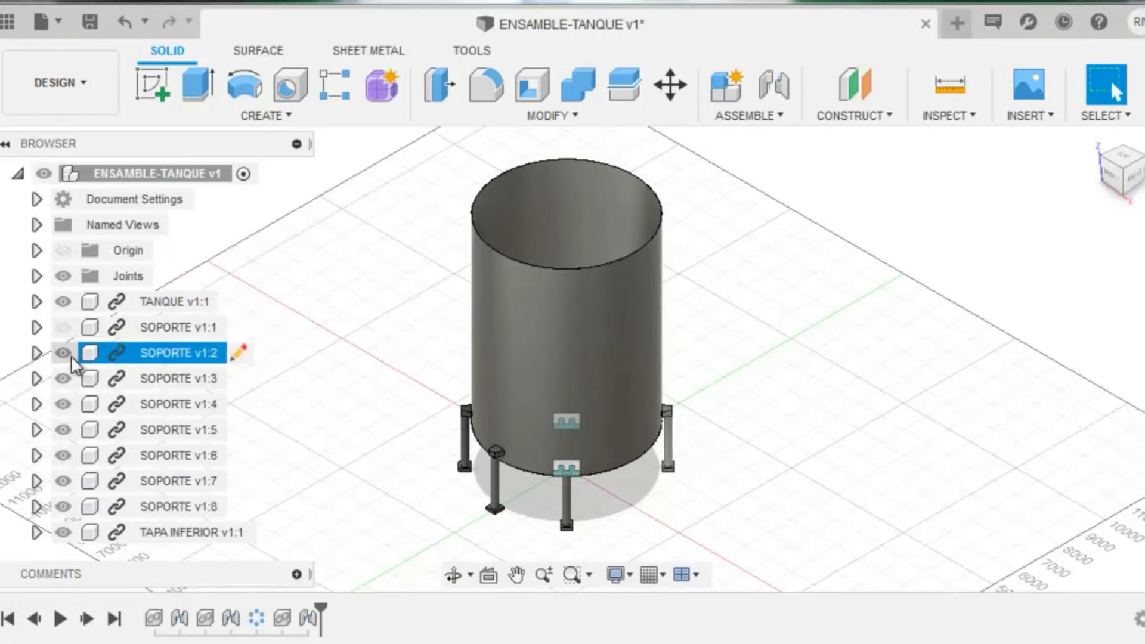
pyautogui.click(63, 352)
pyautogui.click(63, 378)
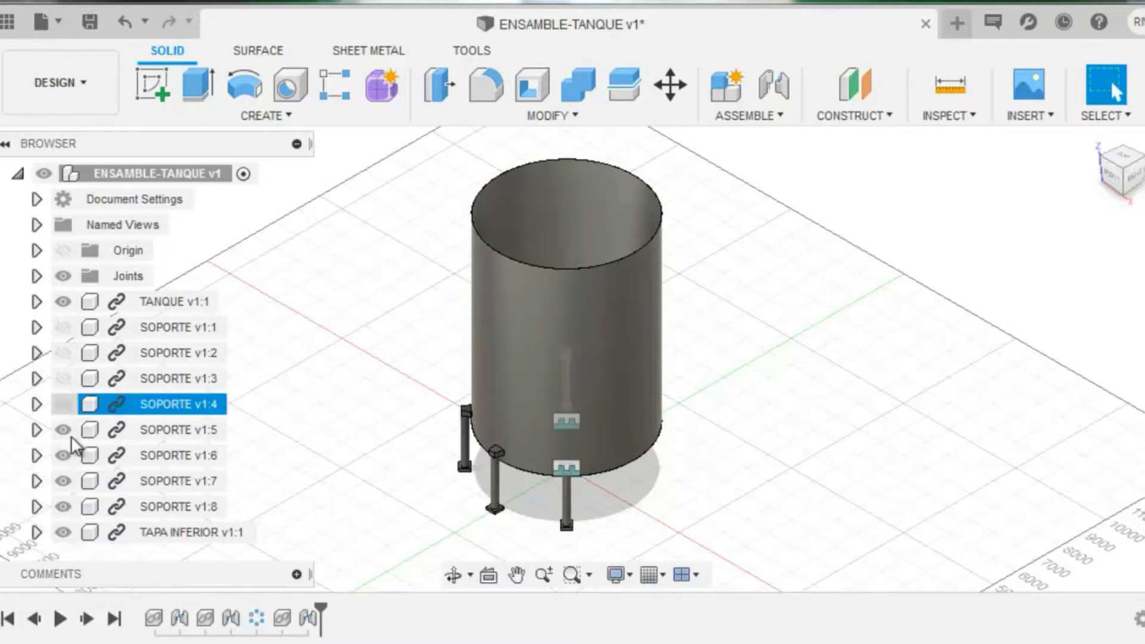
pyautogui.click(63, 430)
pyautogui.click(62, 455)
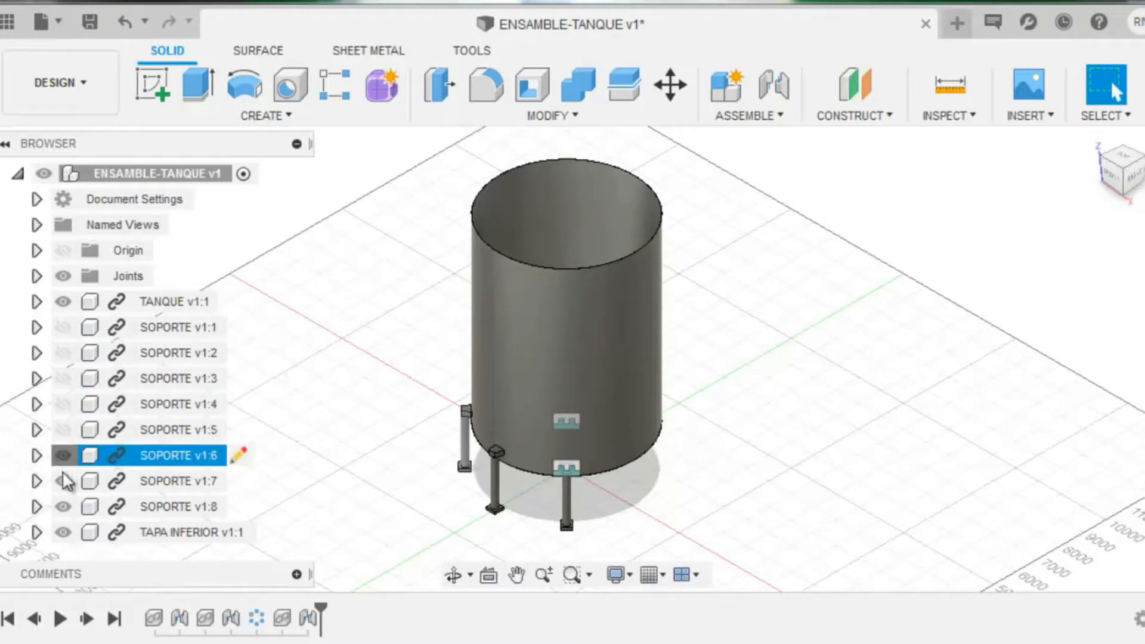
pyautogui.click(63, 506)
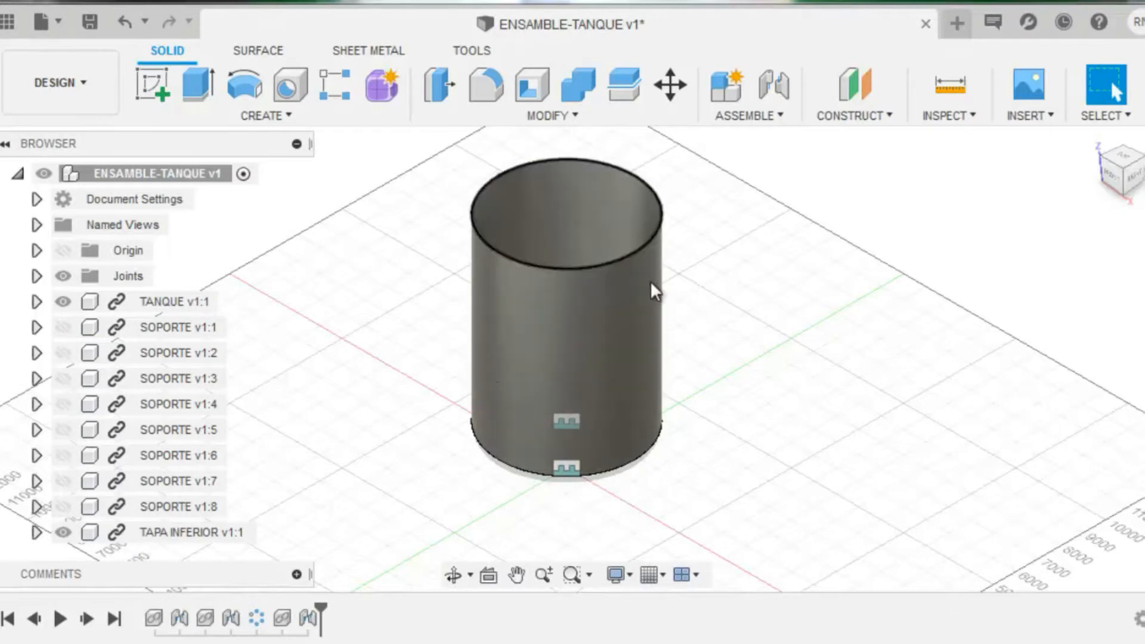
pyautogui.moveTo(435, 160); pyautogui.dragTo(710, 503)
pyautogui.click(746, 339)
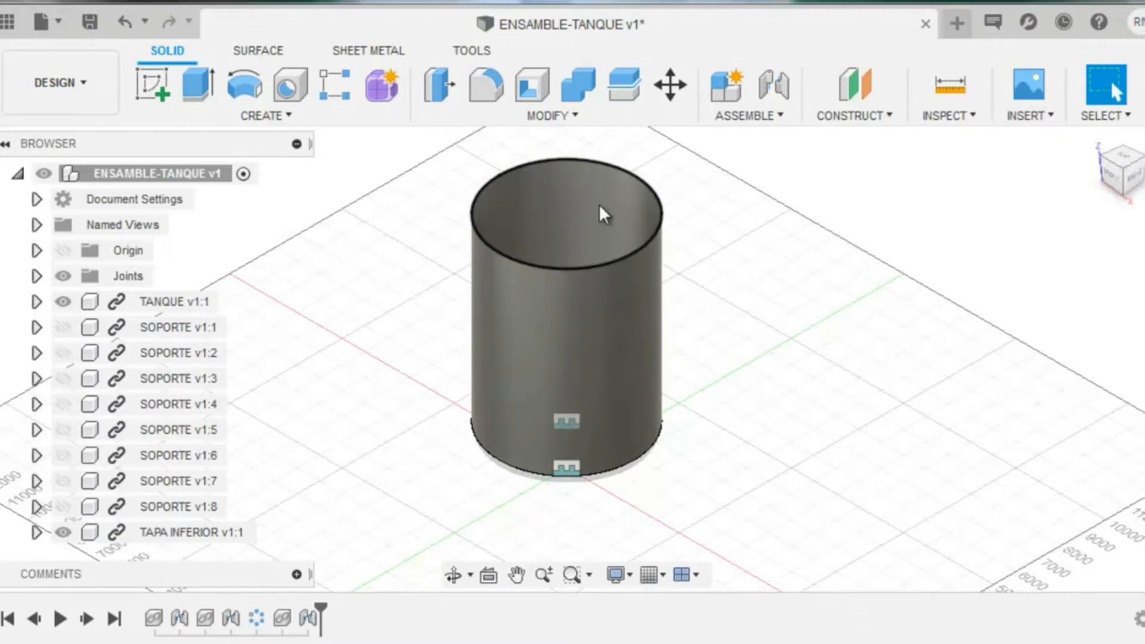
pyautogui.moveTo(706, 210); pyautogui.dragTo(732, 236, button='middle')
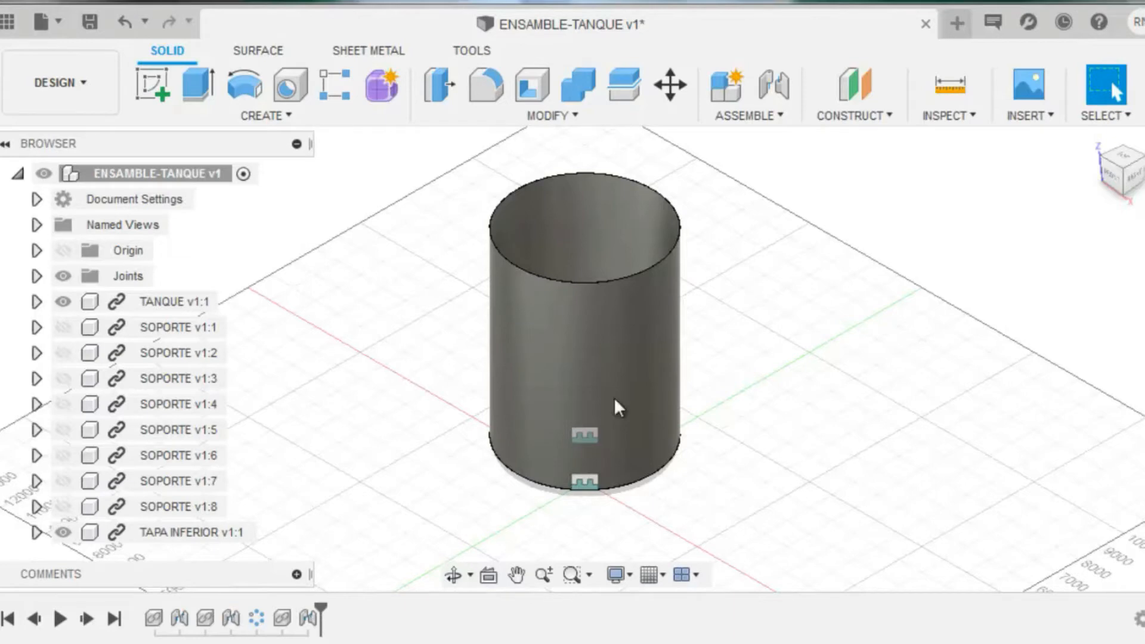
# - Switch to Autodesk CFD and examine the tank model's side, underside and outlet pipe, then return to the home view
pyautogui.moveTo(325, 643)
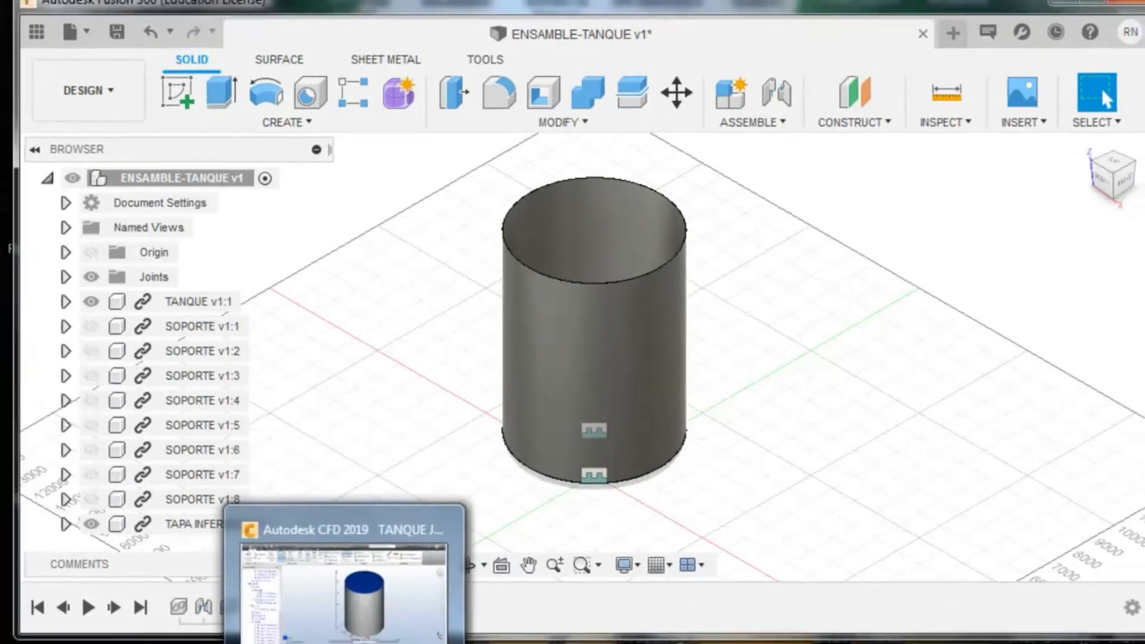
pyautogui.click(325, 602)
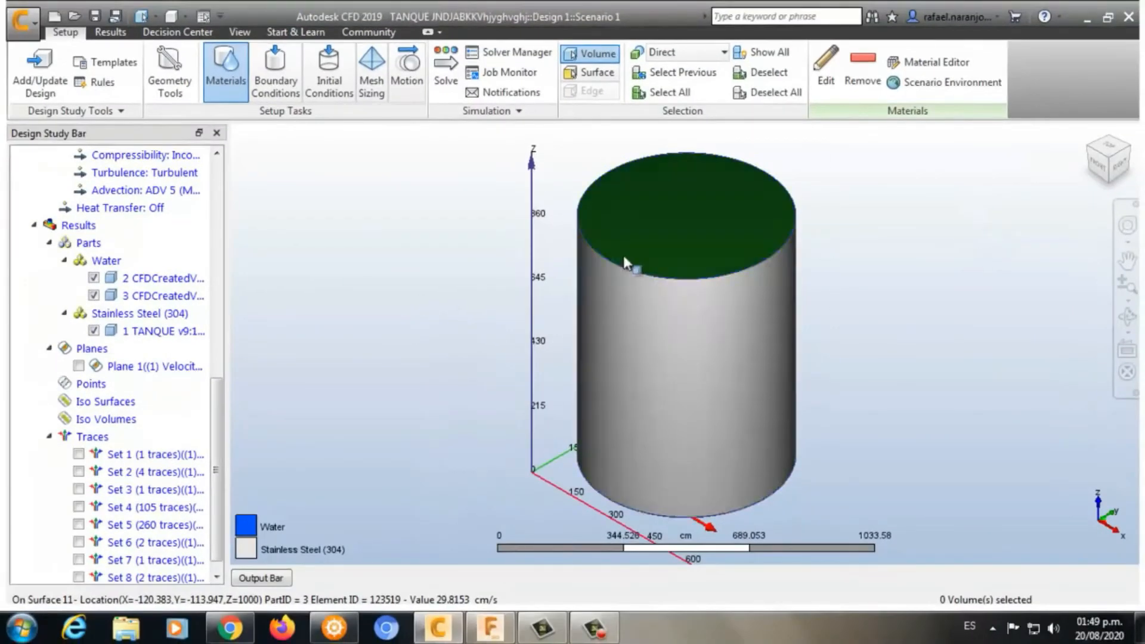
pyautogui.click(1118, 177)
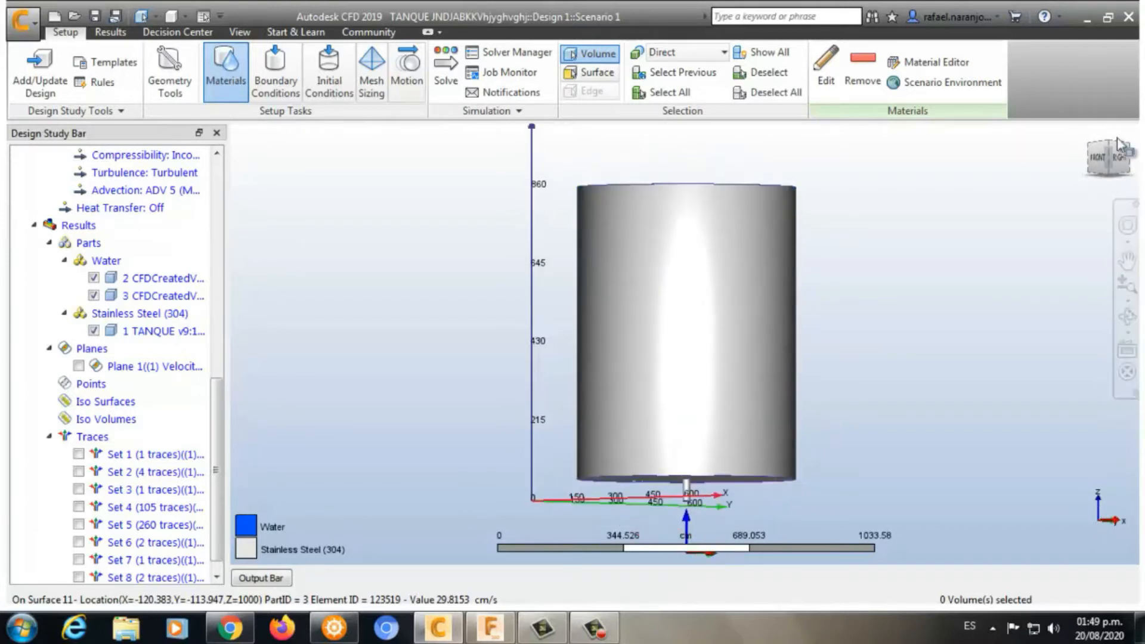
pyautogui.scroll(5, 692, 482)
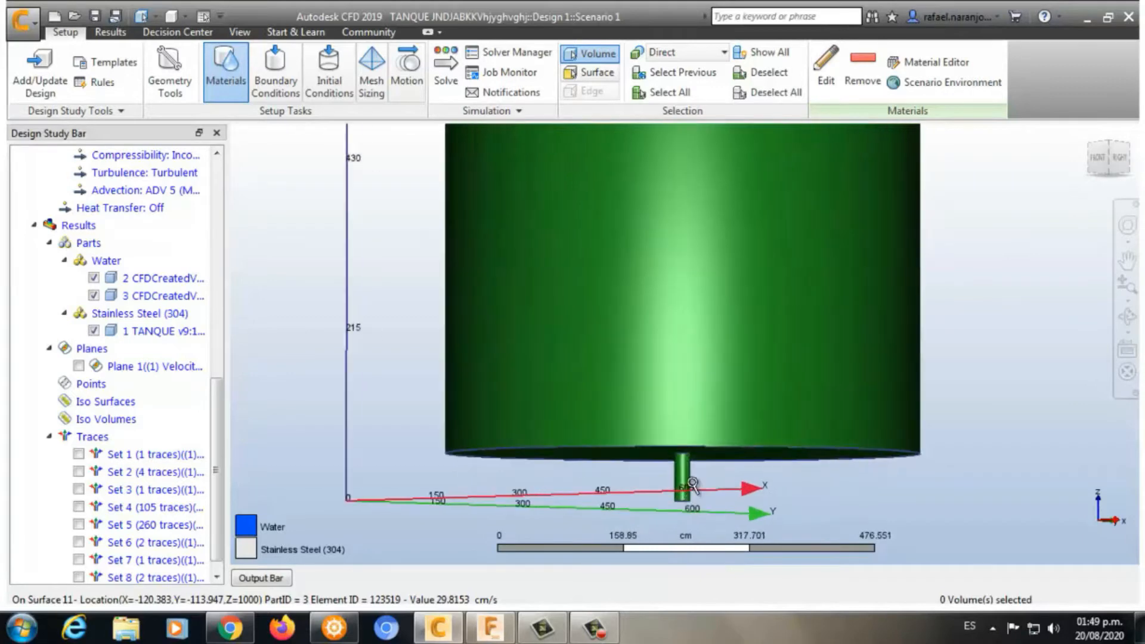
pyautogui.moveTo(746, 492); pyautogui.dragTo(770, 356, button='middle')
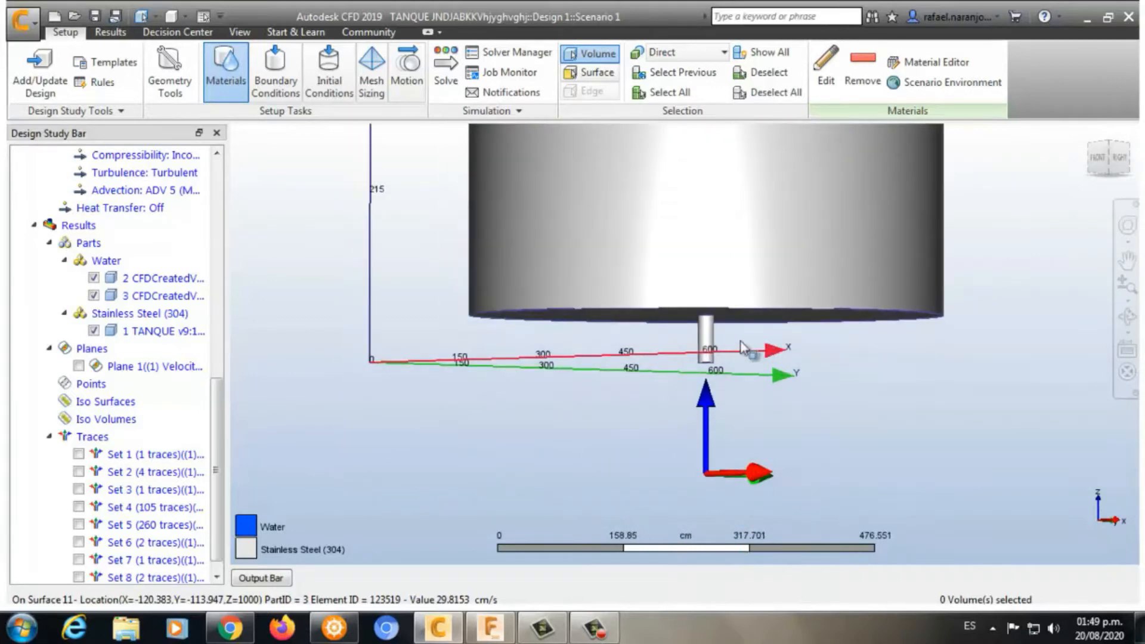
pyautogui.click(1109, 161)
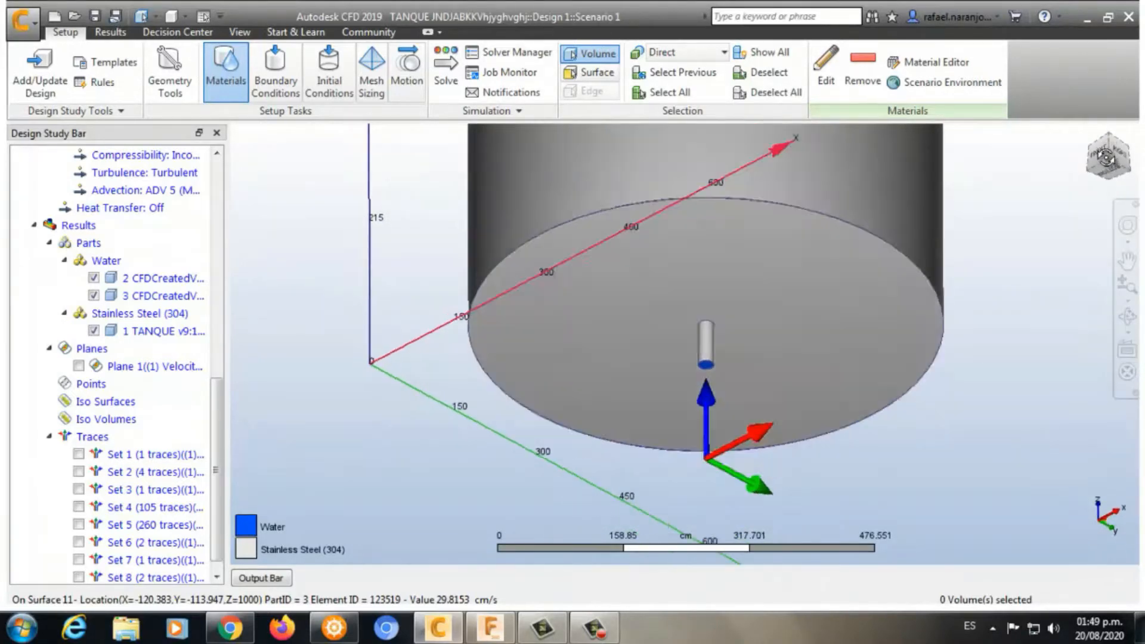
pyautogui.moveTo(1107, 157); pyautogui.dragTo(1109, 204)
pyautogui.click(1086, 136)
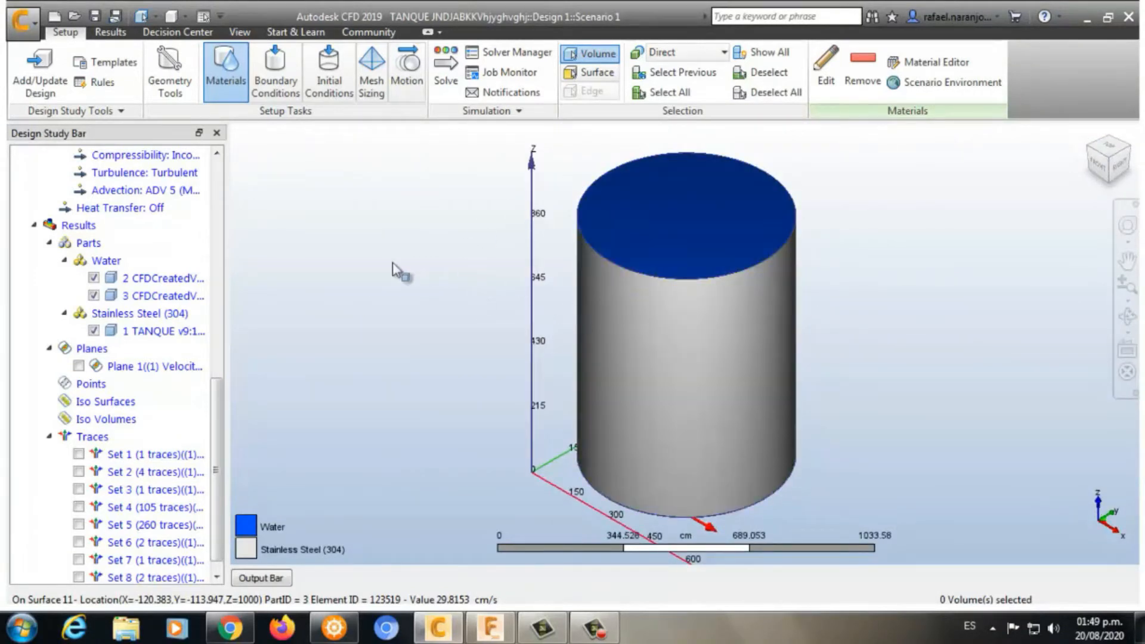
# - Apply the fluid material Water from the Default database to the volume at the tank's open top
pyautogui.click(678, 211)
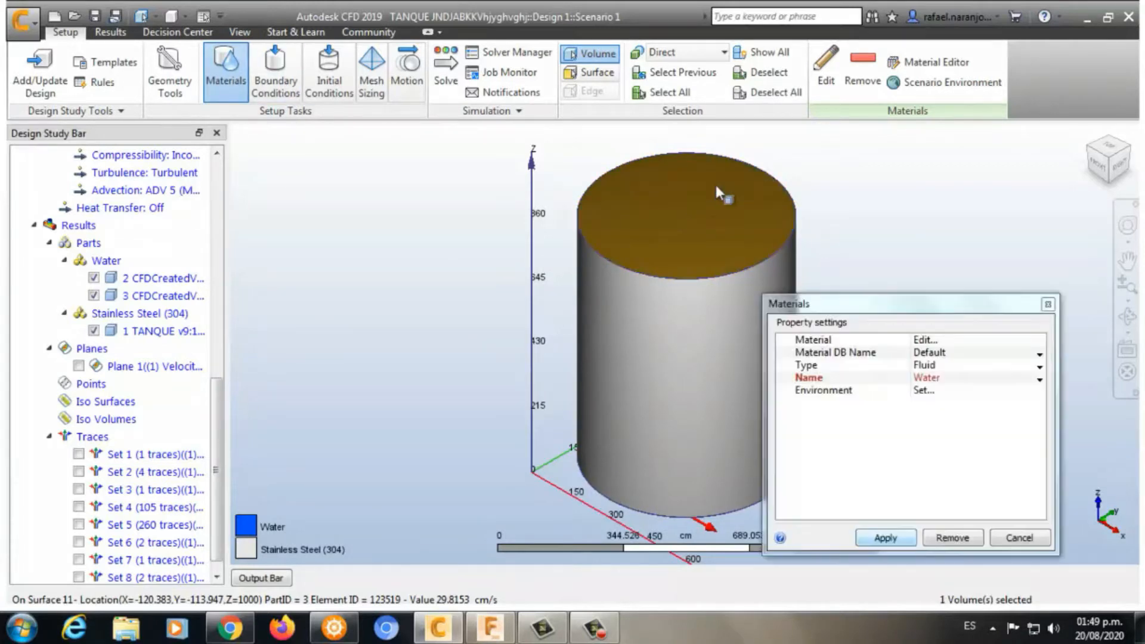
pyautogui.moveTo(892, 307); pyautogui.dragTo(817, 203)
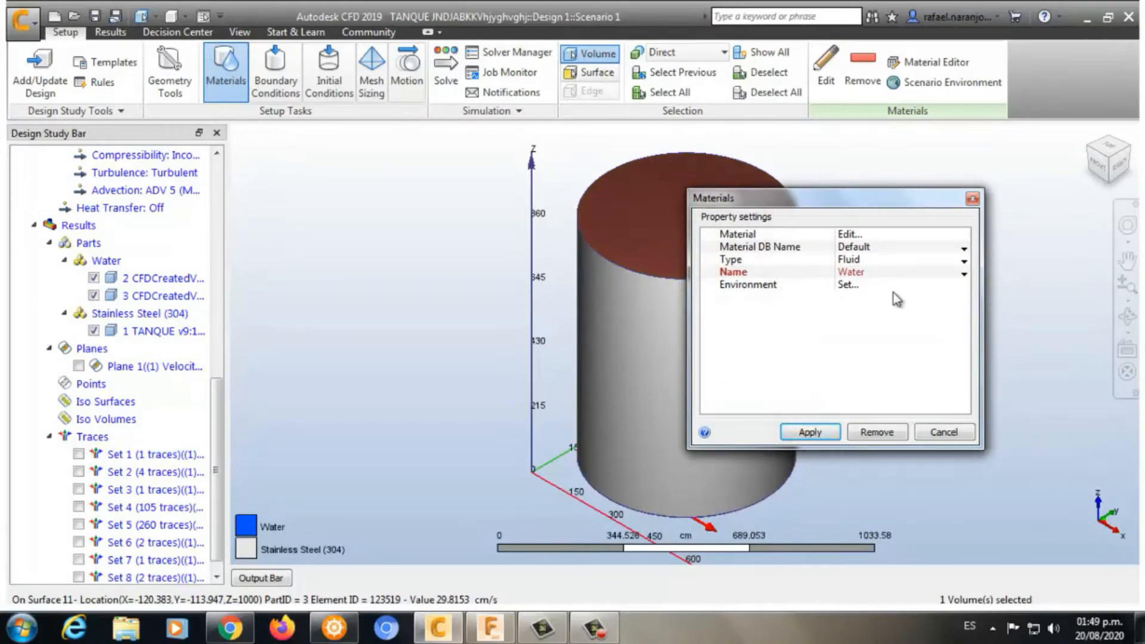
pyautogui.click(807, 434)
# - Apply a steady-state boundary condition of 0 Pa static gage pressure to the tank's top surface
pyautogui.click(1119, 174)
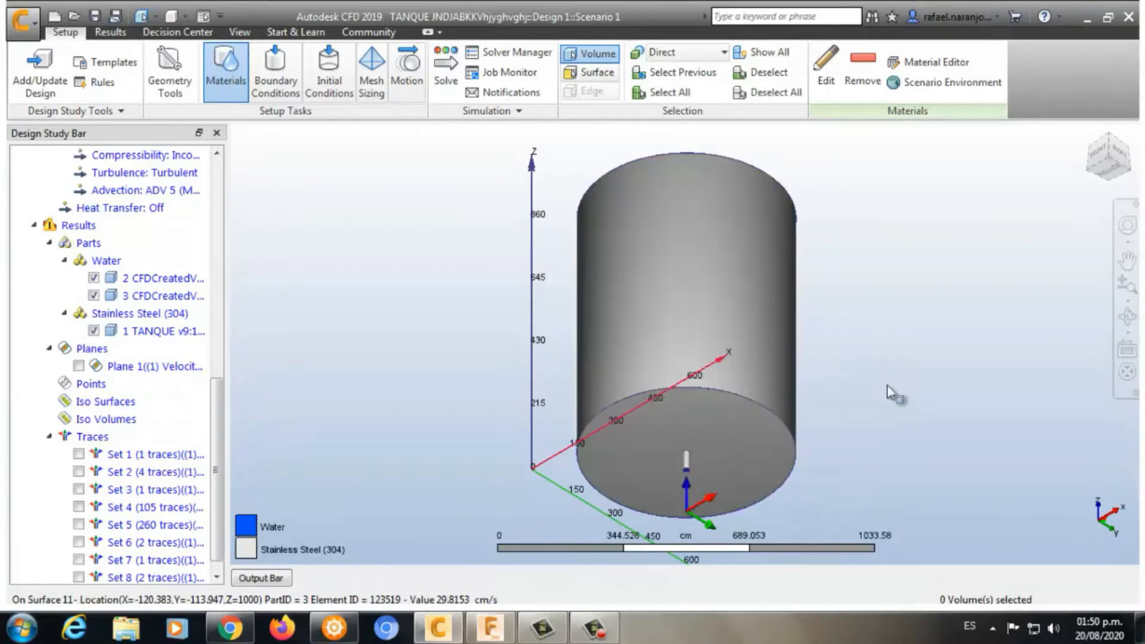
pyautogui.click(1118, 152)
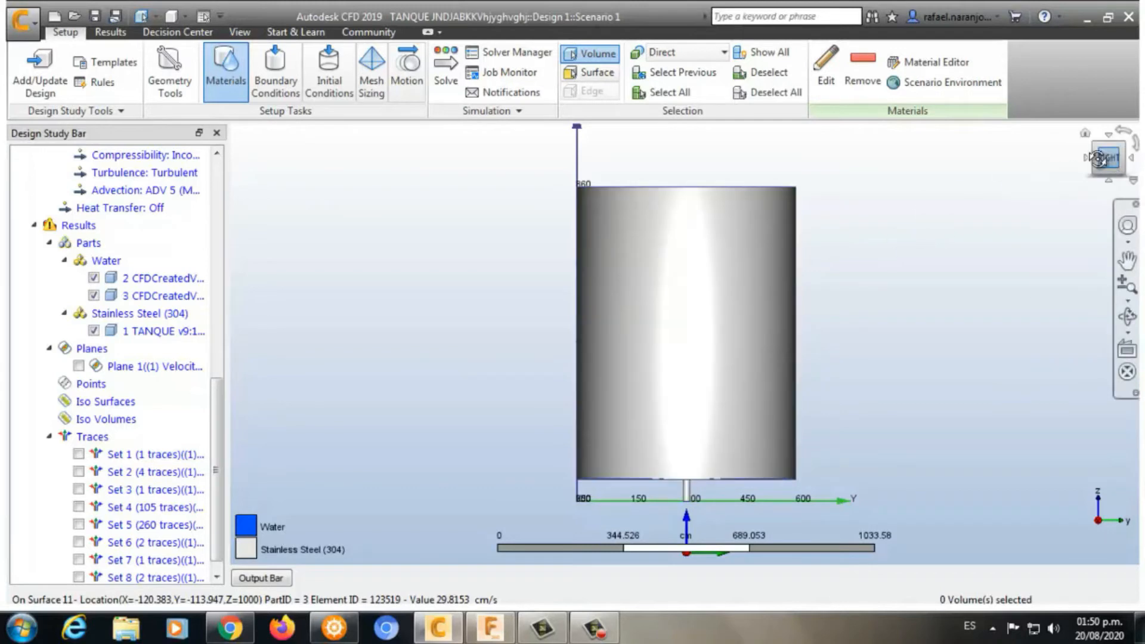
pyautogui.moveTo(1092, 156); pyautogui.dragTo(1086, 170)
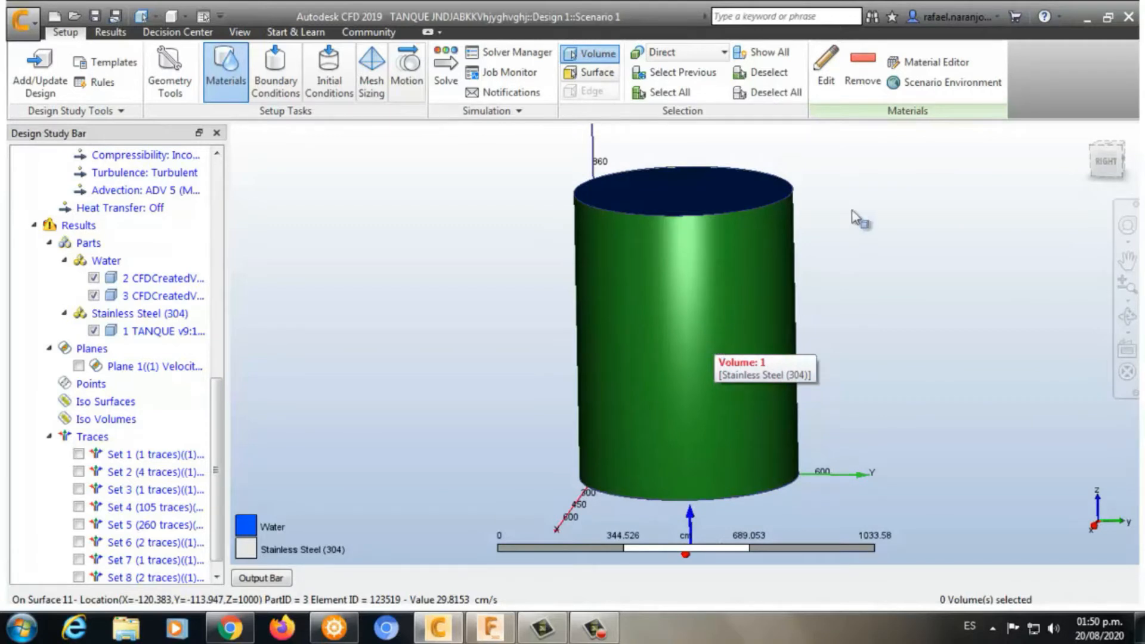
pyautogui.click(285, 89)
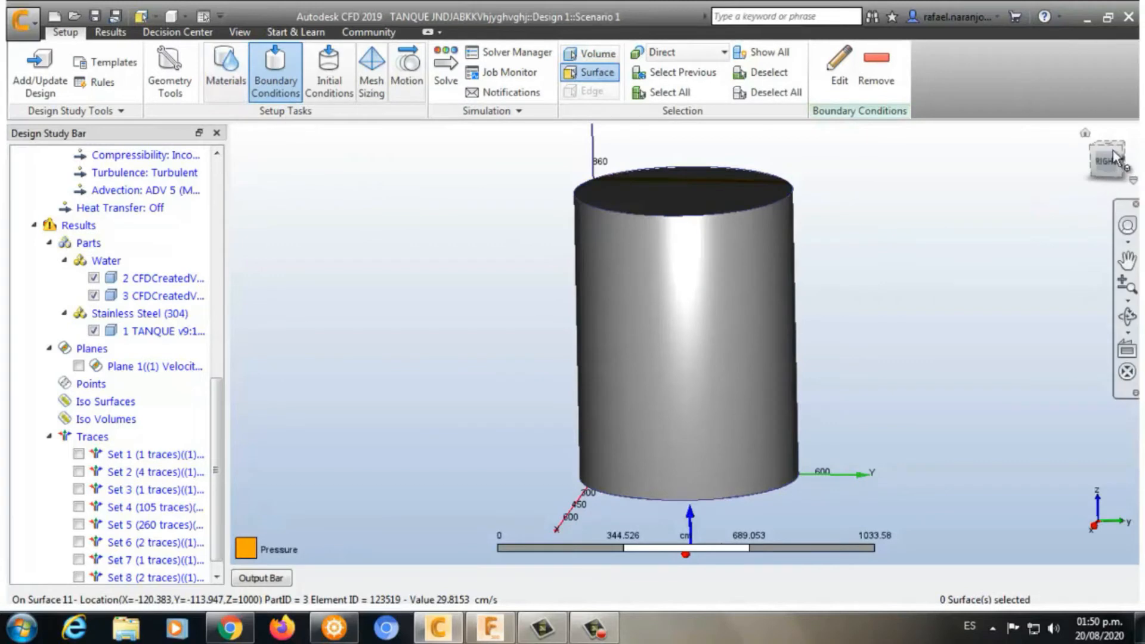
pyautogui.moveTo(1107, 157); pyautogui.dragTo(1106, 171)
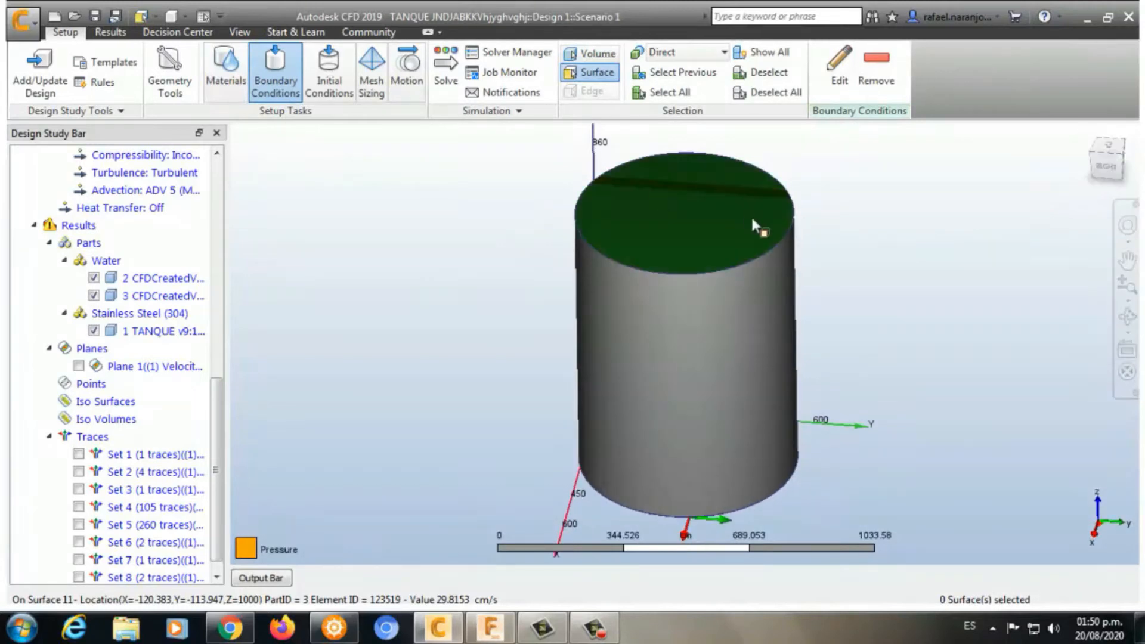
pyautogui.click(695, 210)
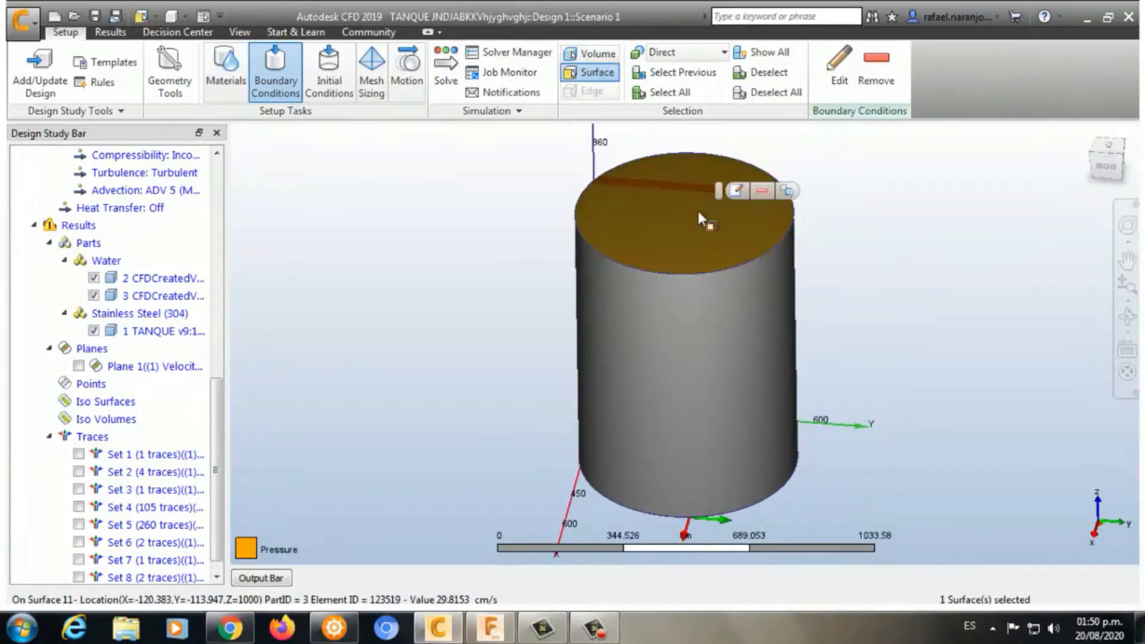
pyautogui.click(738, 196)
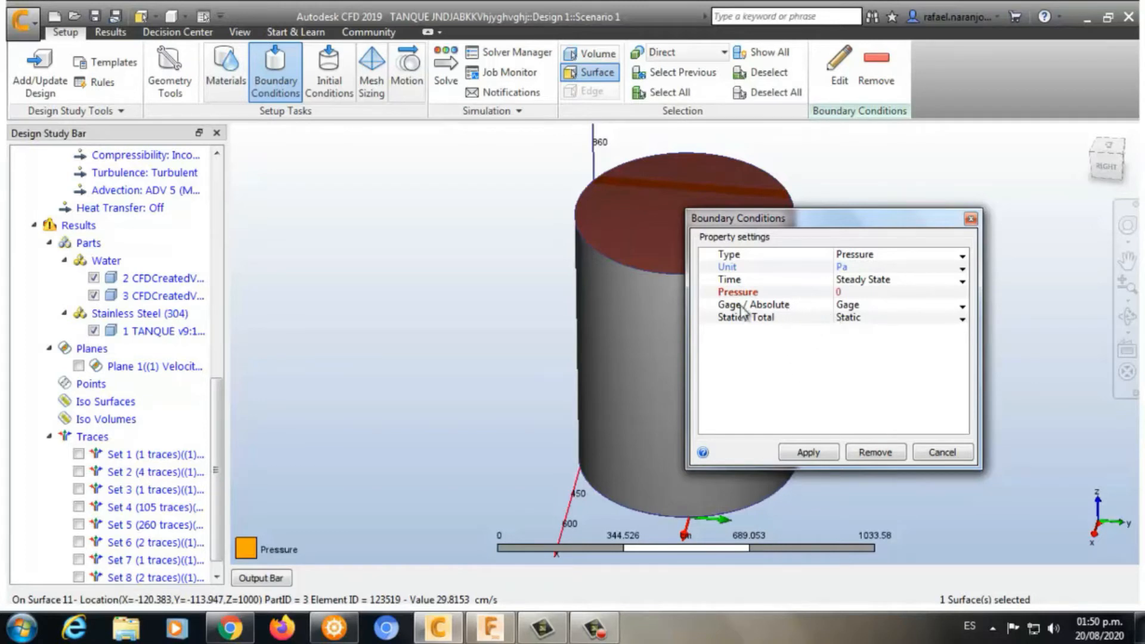
pyautogui.click(808, 452)
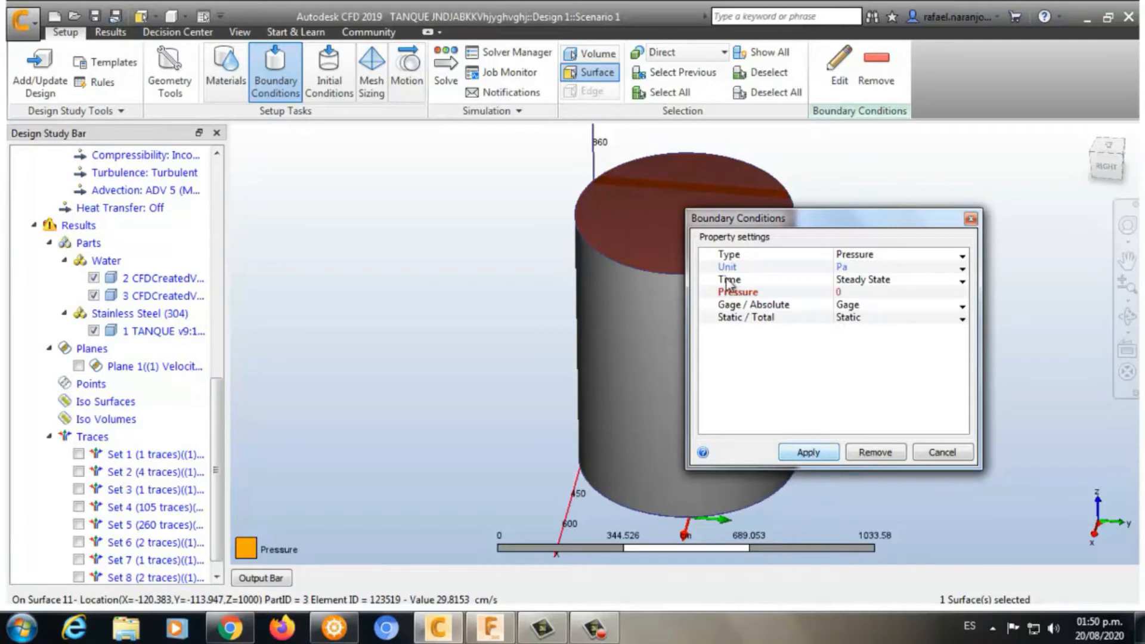
pyautogui.moveTo(879, 179); pyautogui.dragTo(823, 154, button='middle')
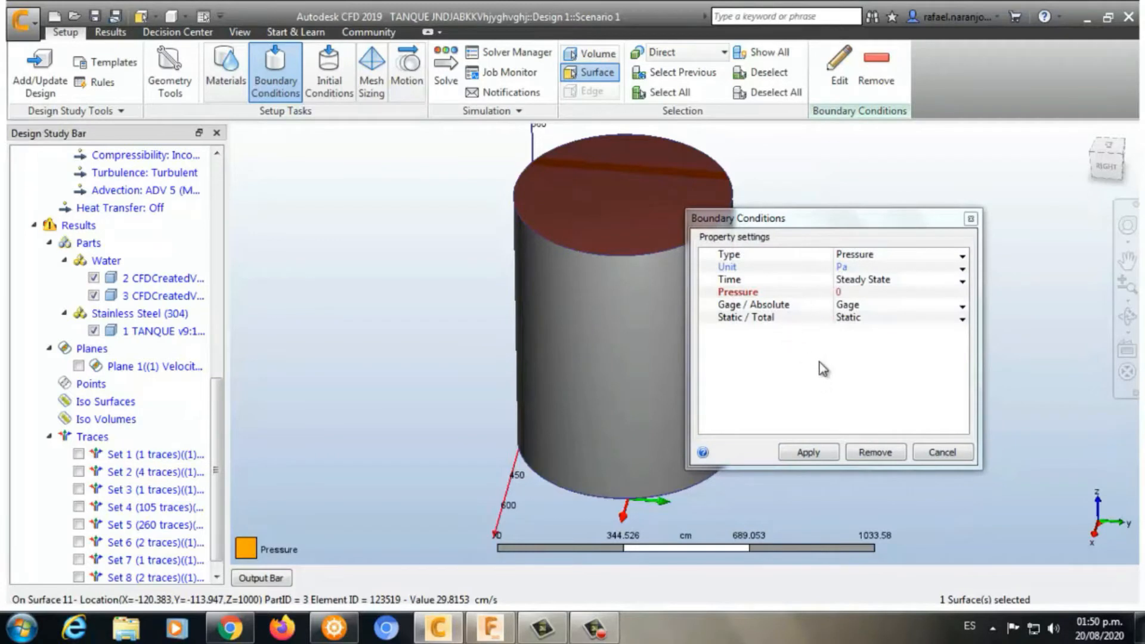
pyautogui.click(809, 452)
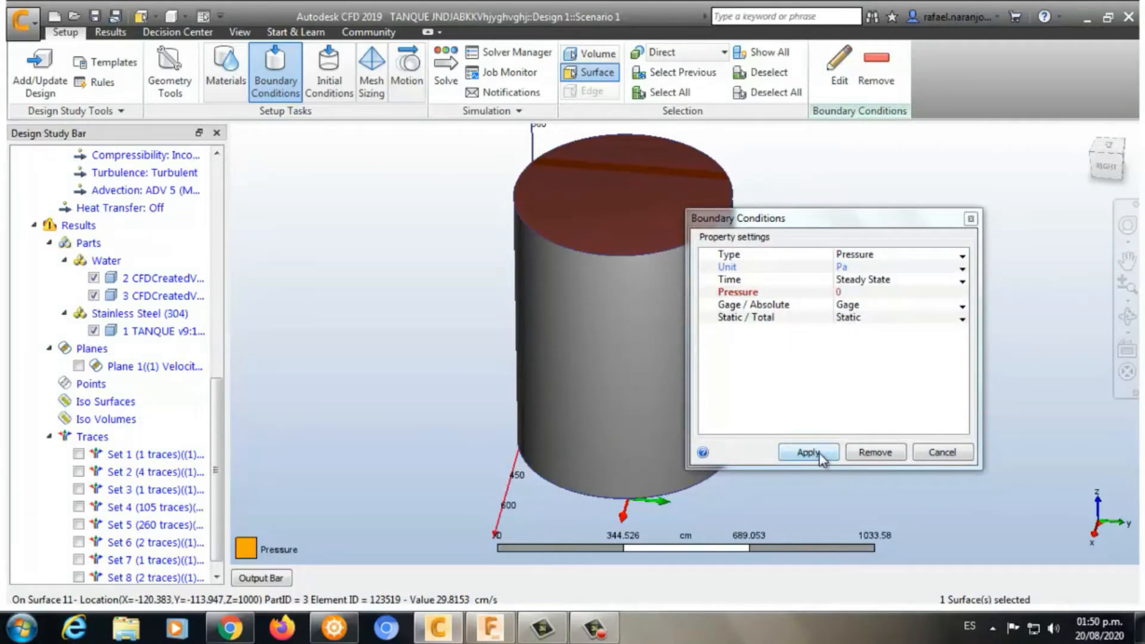
# - Review the pressure boundary condition on the end face of the outlet pipe under the tank, without changing it
pyautogui.click(1106, 162)
pyautogui.moveTo(1106, 156); pyautogui.dragTo(1108, 132)
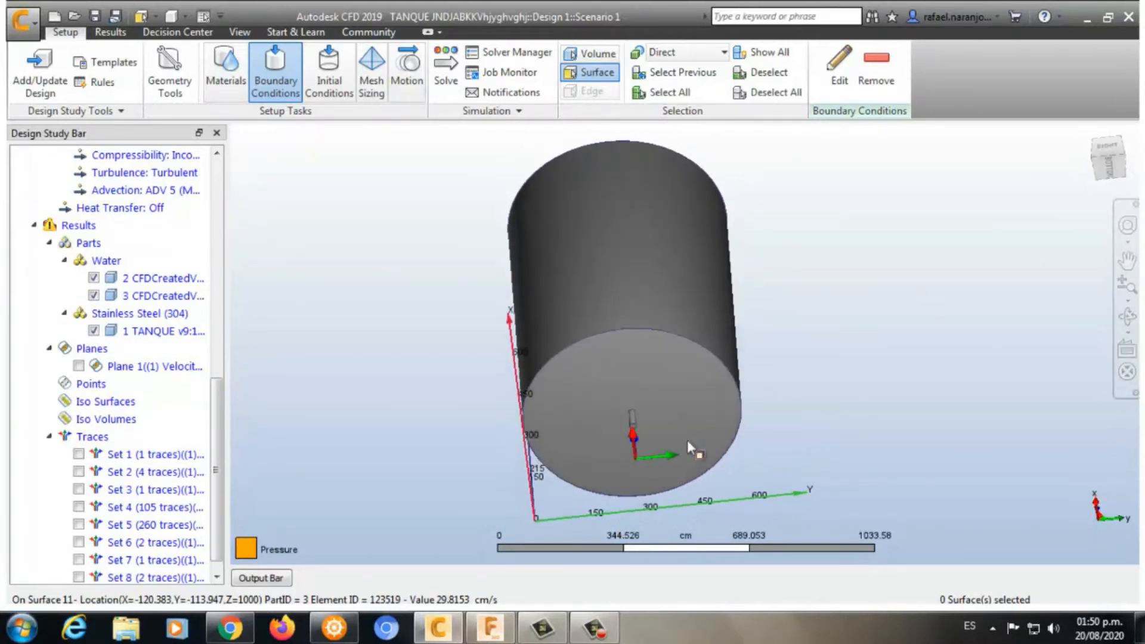
pyautogui.scroll(4, 639, 414)
pyautogui.scroll(5, 639, 413)
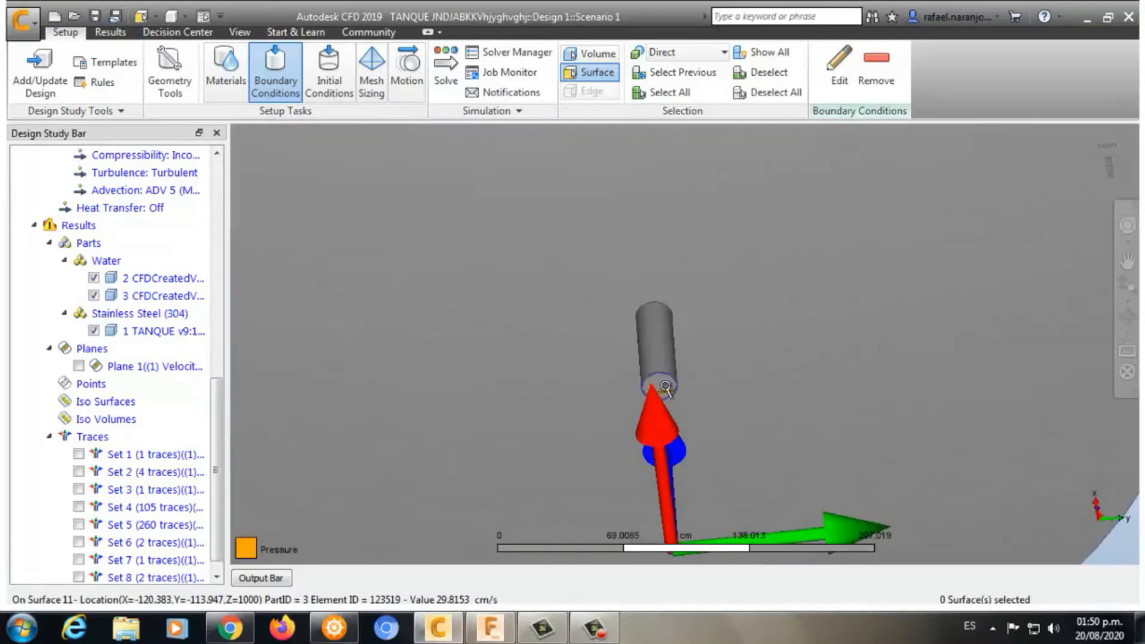
pyautogui.click(668, 373)
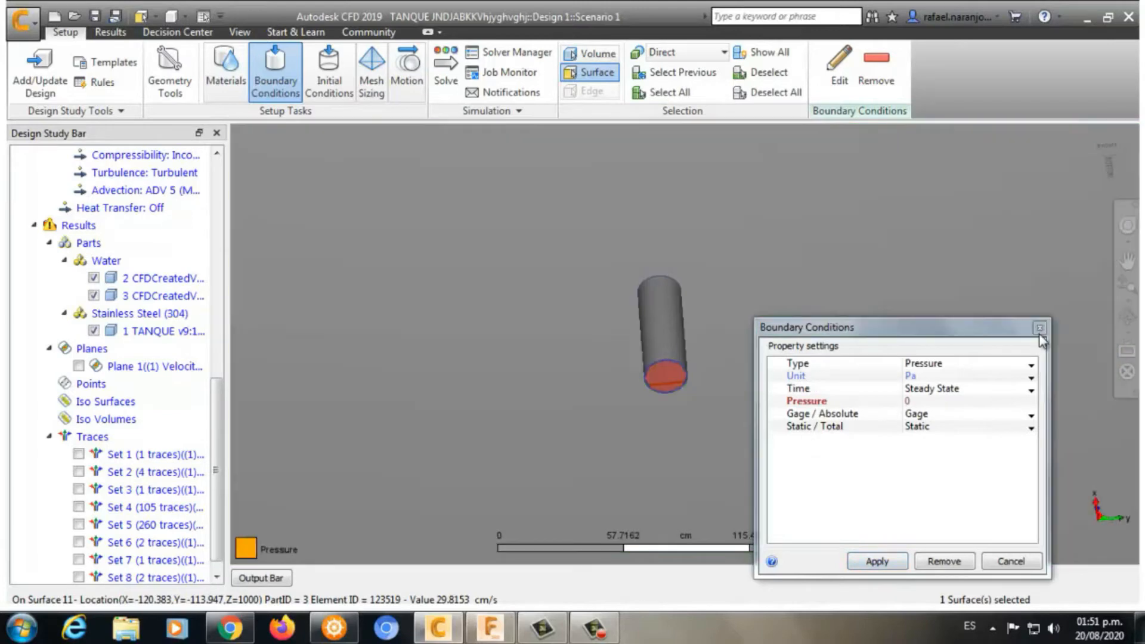
pyautogui.click(1040, 328)
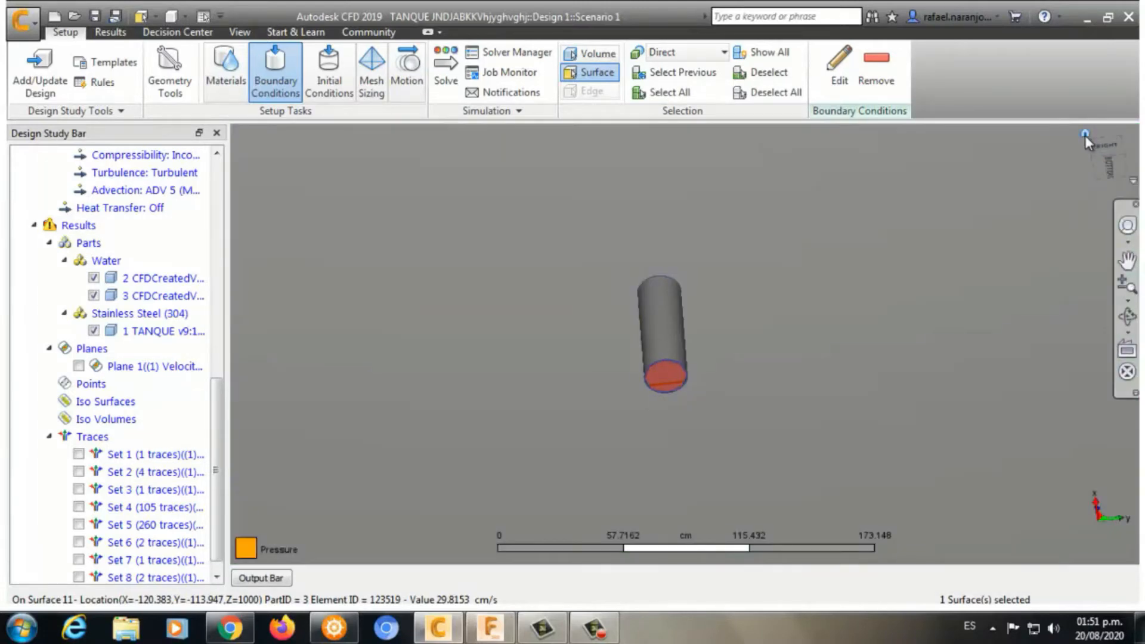
# - Examine the whole tank from above, from underneath and from its right side, then return to the home view
pyautogui.click(1086, 136)
pyautogui.moveTo(934, 354); pyautogui.dragTo(904, 315, button='middle')
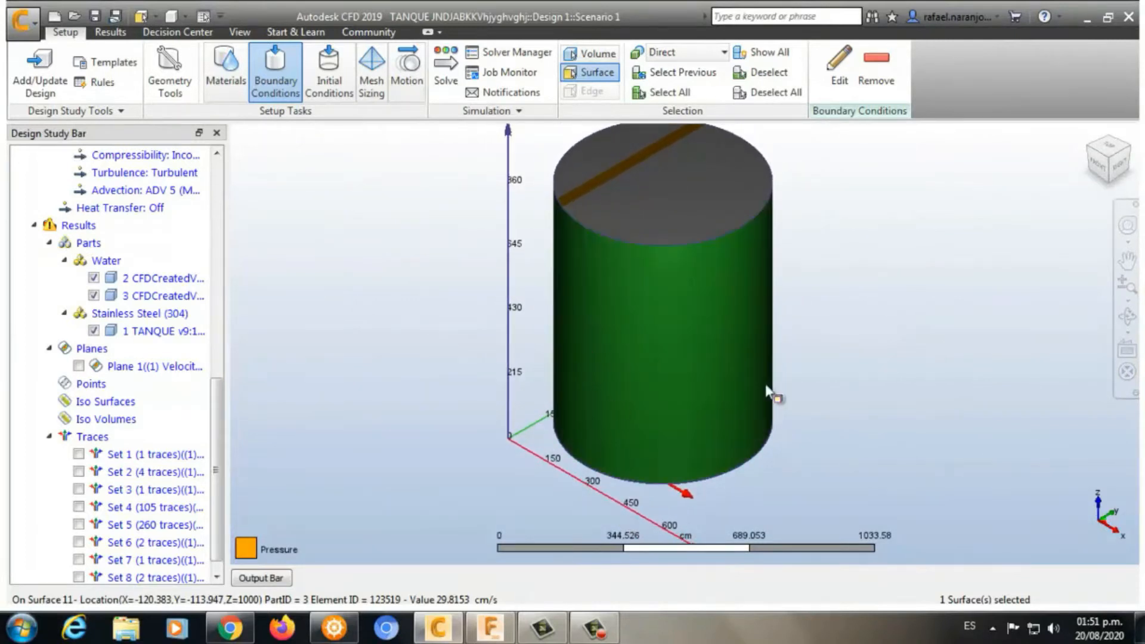
pyautogui.click(1095, 173)
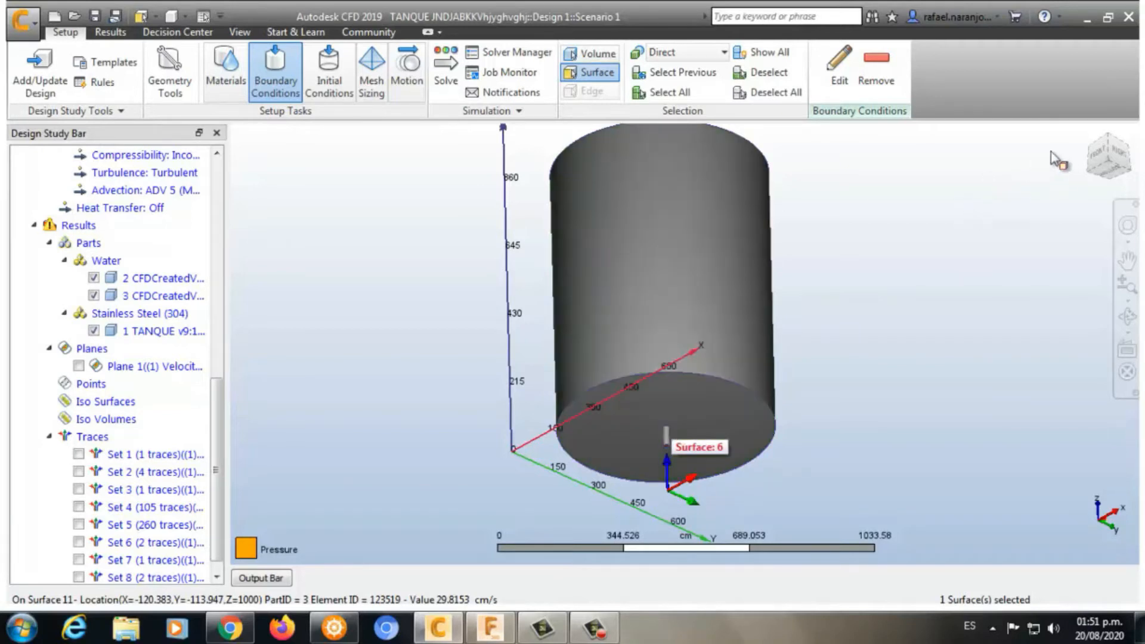
pyautogui.click(1111, 162)
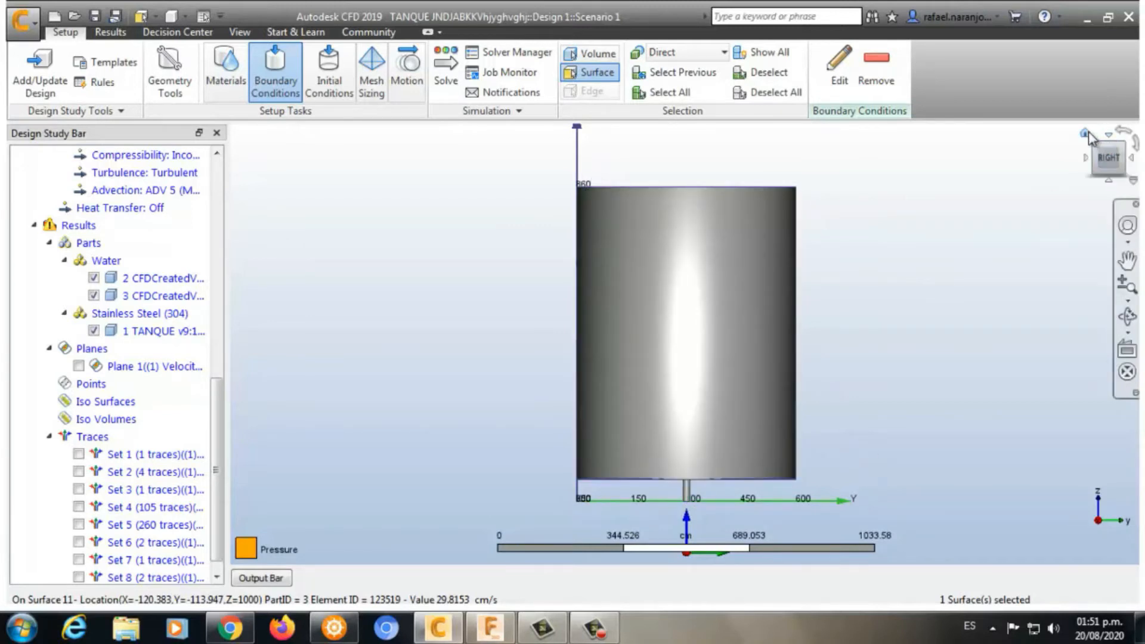
pyautogui.click(1085, 135)
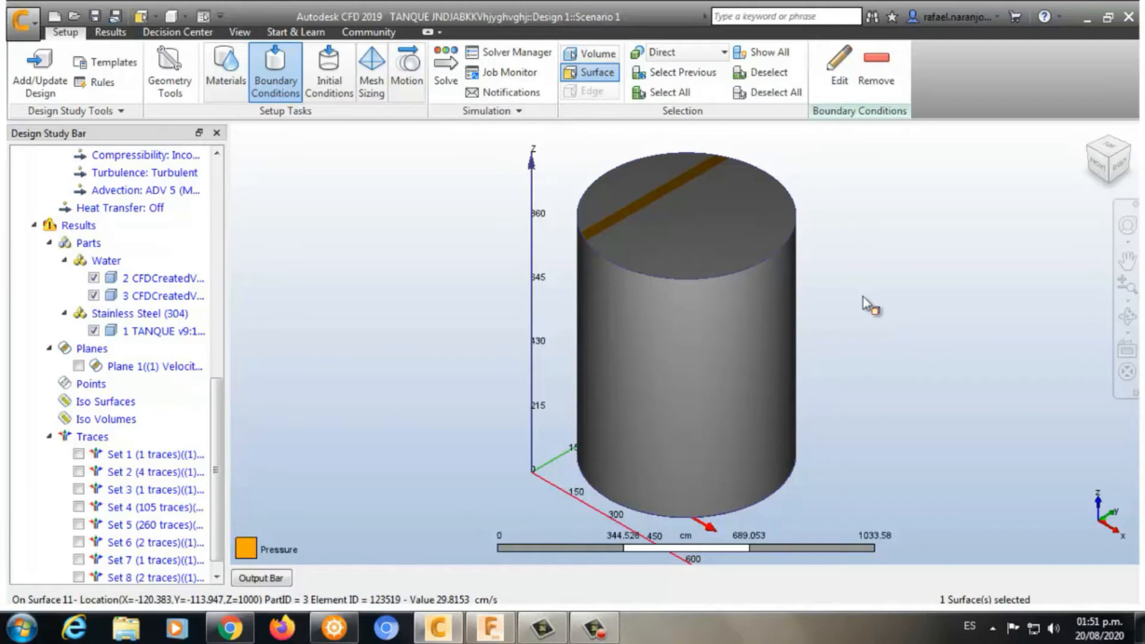
# - Review the Solve settings with Continue From set to 0, then close them without running the solver
pyautogui.click(447, 75)
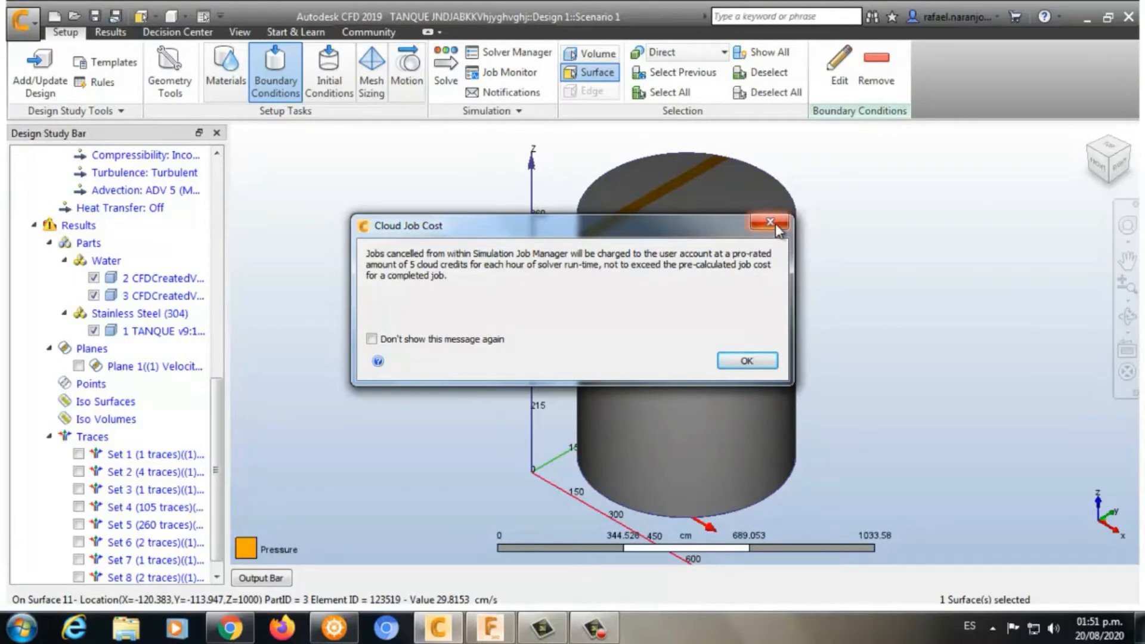
pyautogui.click(748, 362)
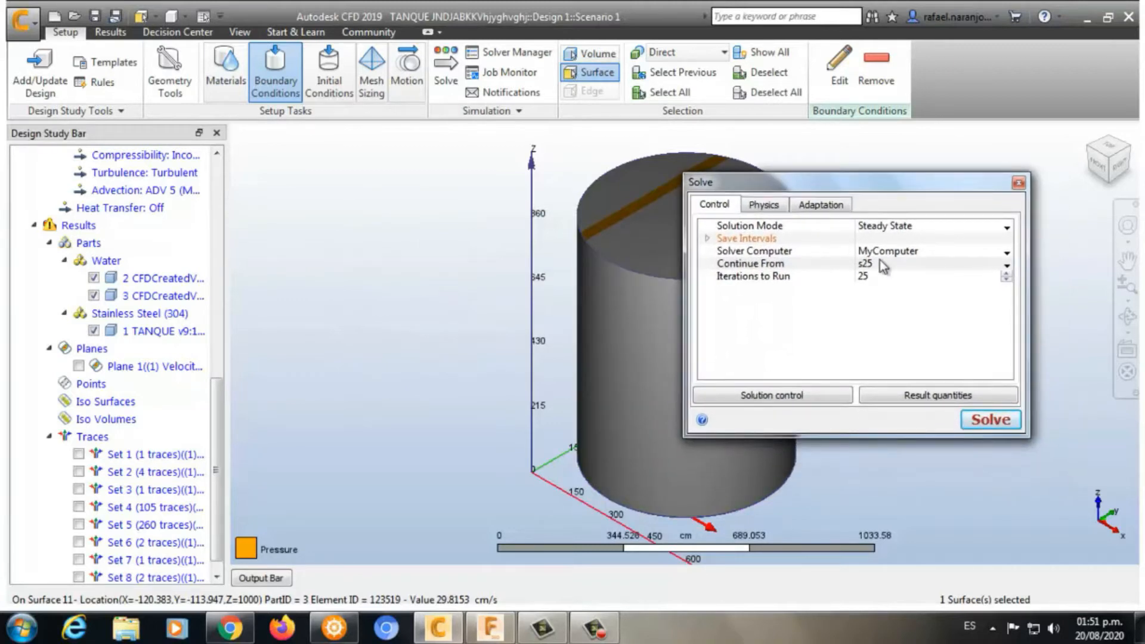
pyautogui.click(886, 270)
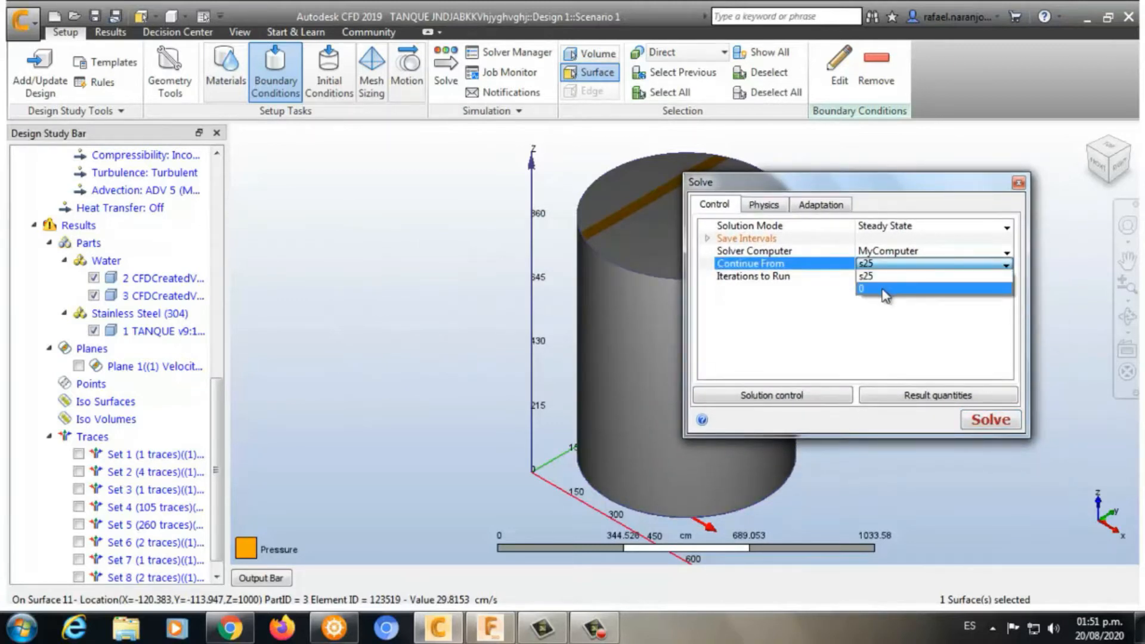
pyautogui.click(875, 278)
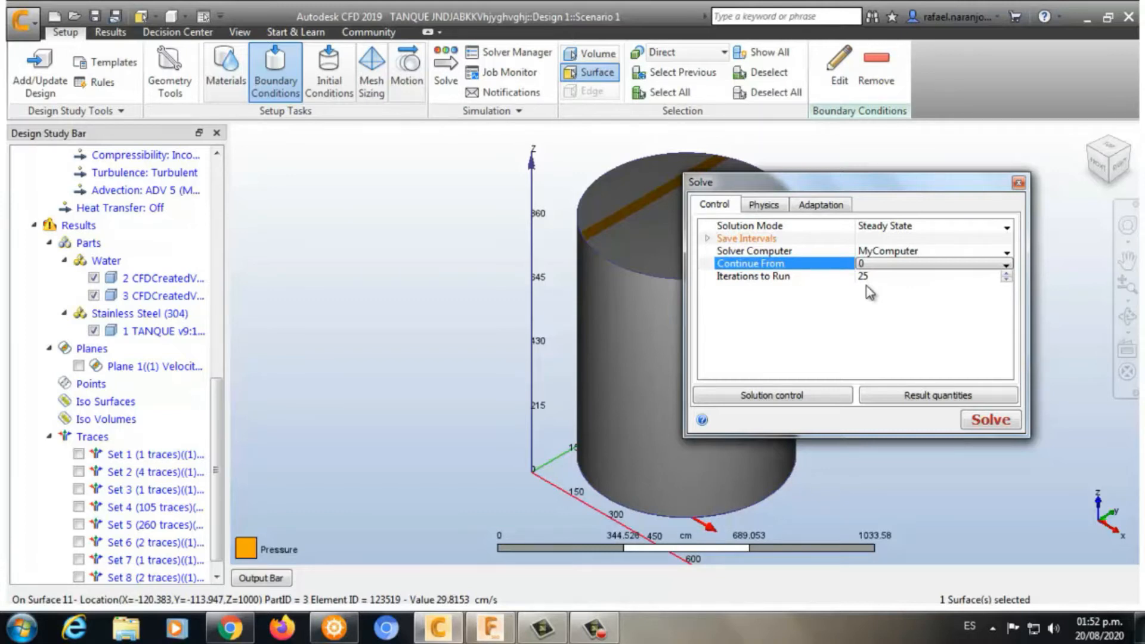
pyautogui.click(1018, 182)
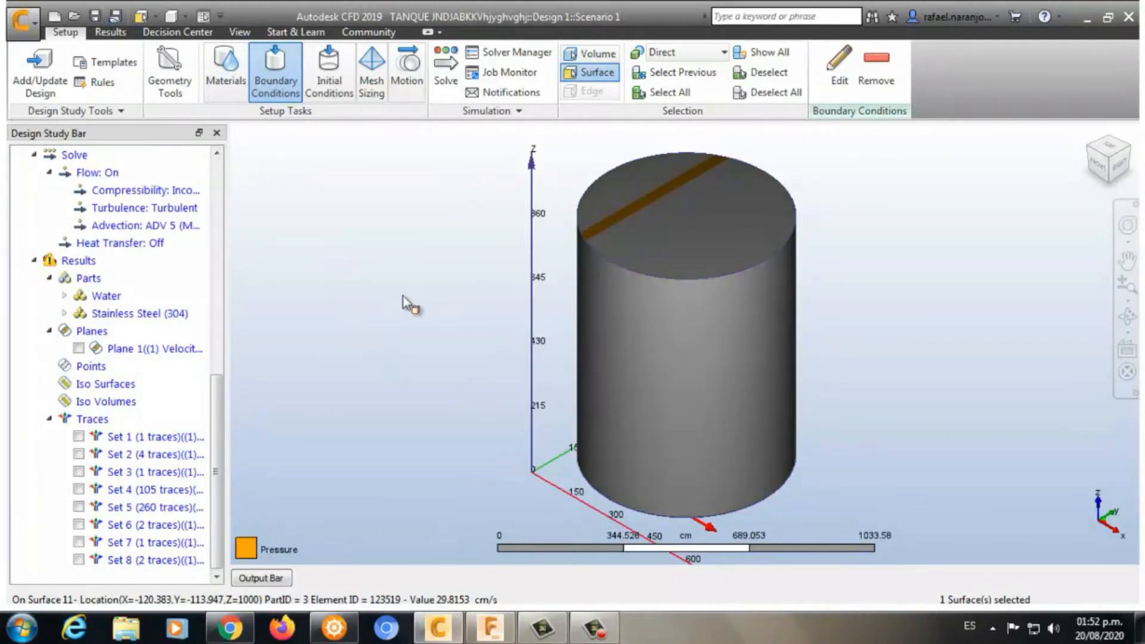
# - Open the simulation results, show the velocity magnitude on Plane 1 and look at it from the right side
pyautogui.click(111, 32)
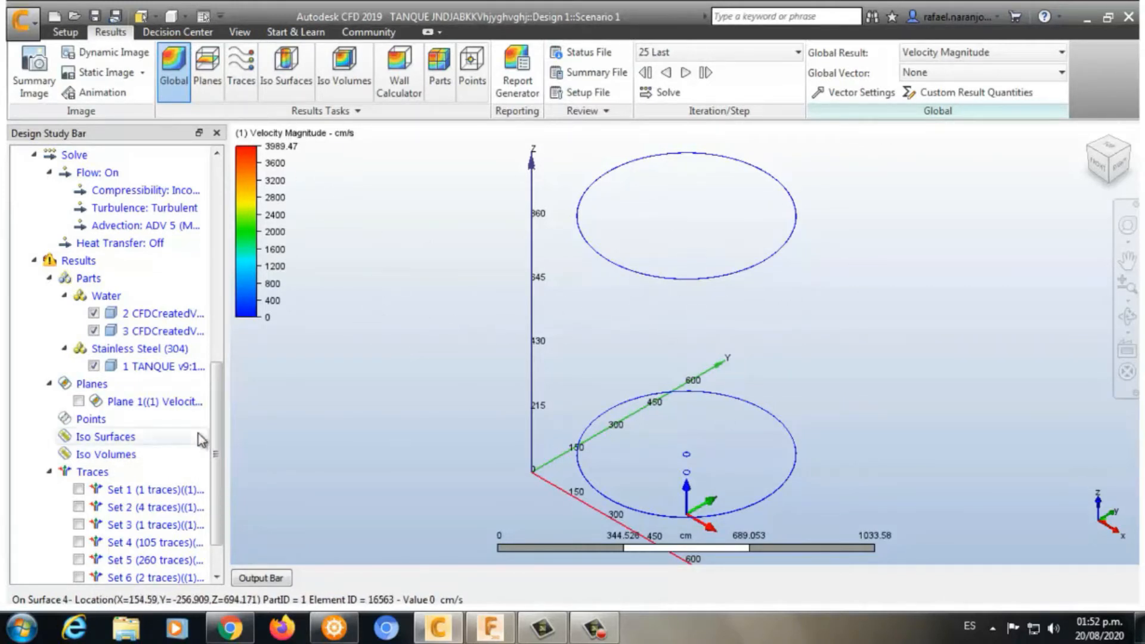
pyautogui.click(79, 402)
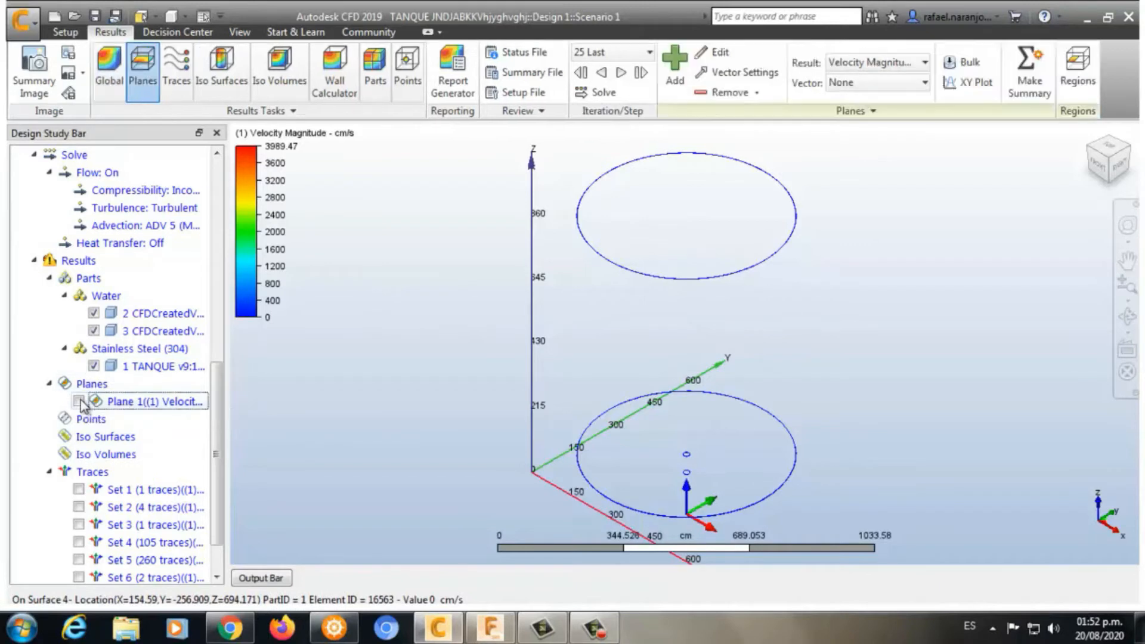
pyautogui.moveTo(1110, 159); pyautogui.dragTo(1082, 156)
pyautogui.click(1117, 164)
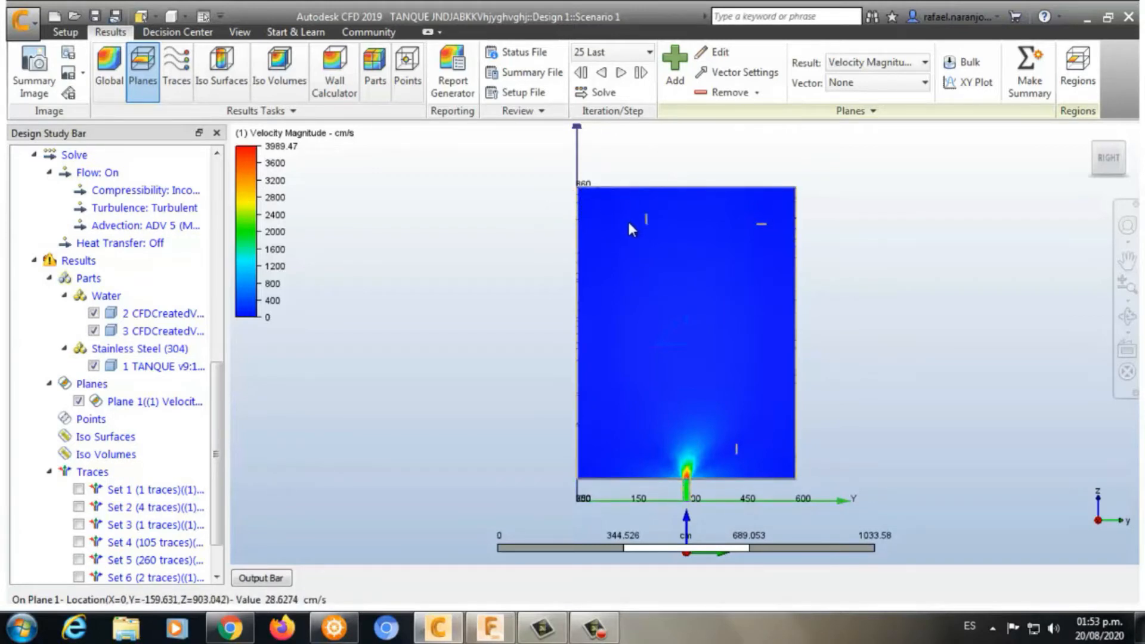
# - Examine the velocity magnitude on Plane 1 around the outlet pipe's entrance, along the pipe and at its walls
pyautogui.scroll(4, 683, 480)
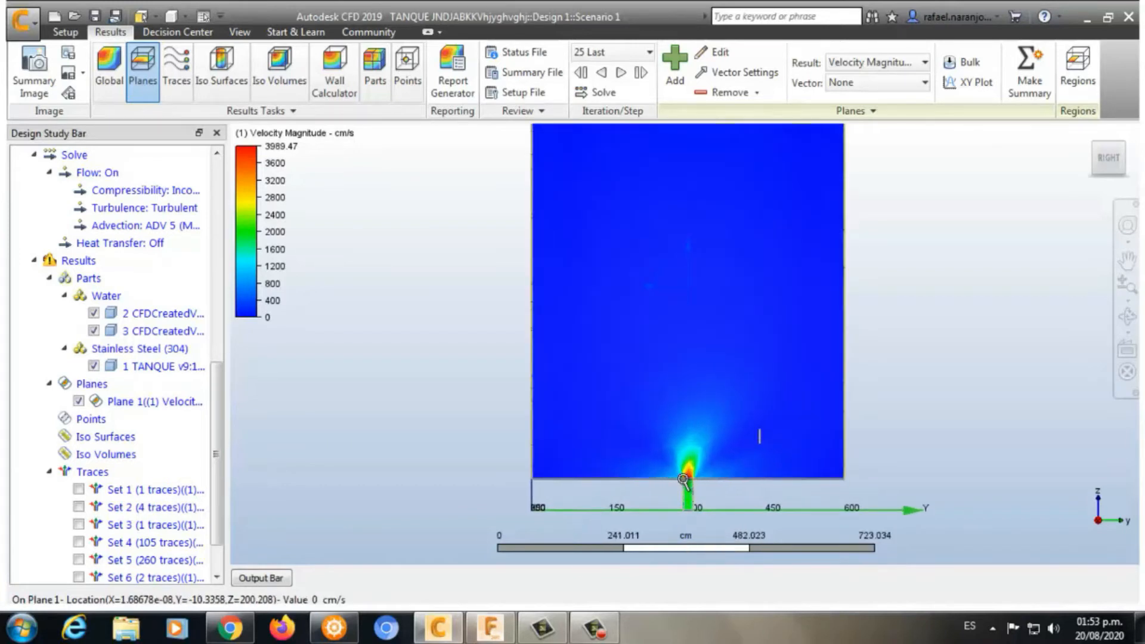
pyautogui.scroll(2, 684, 479)
pyautogui.moveTo(811, 517); pyautogui.dragTo(799, 417, button='middle')
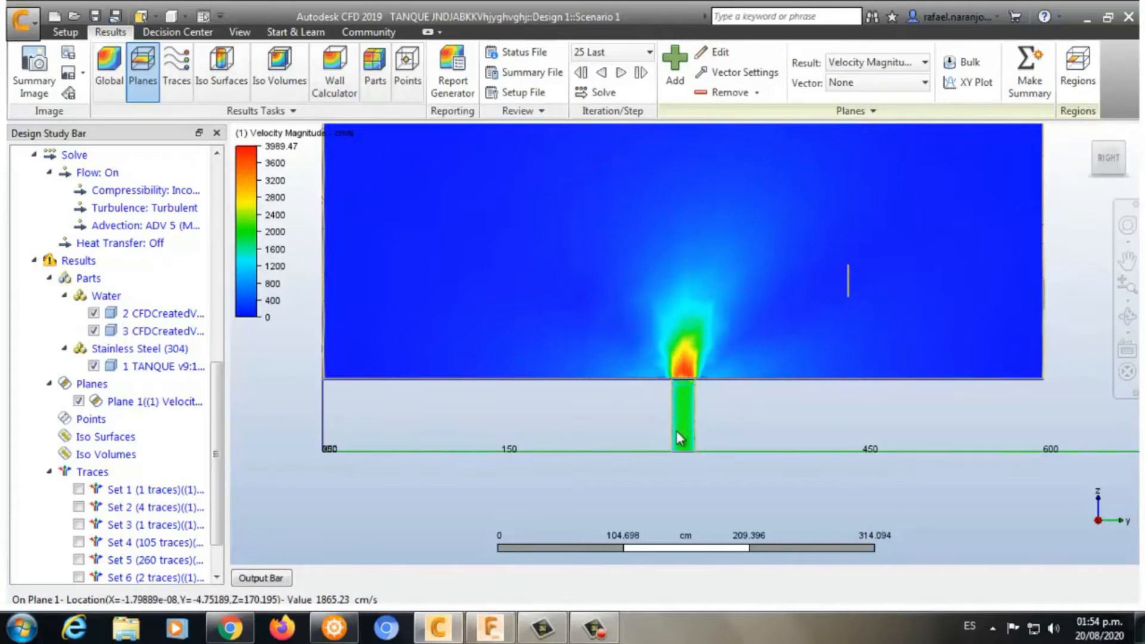
pyautogui.scroll(2, 680, 435)
pyautogui.scroll(2, 679, 434)
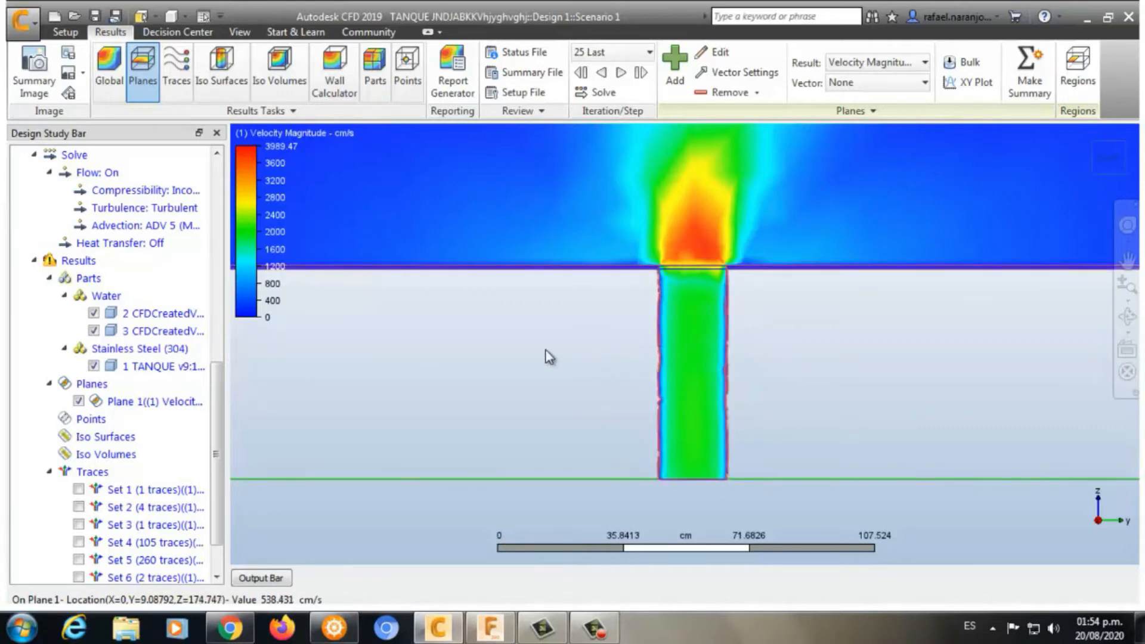
pyautogui.scroll(8, 659, 337)
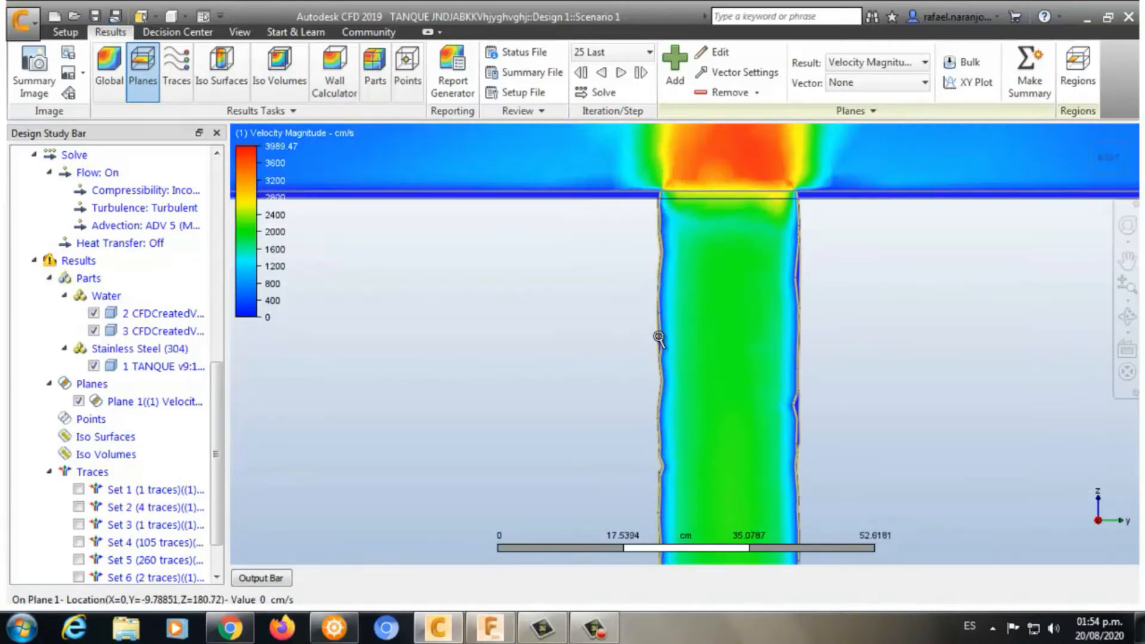
pyautogui.scroll(1, 659, 337)
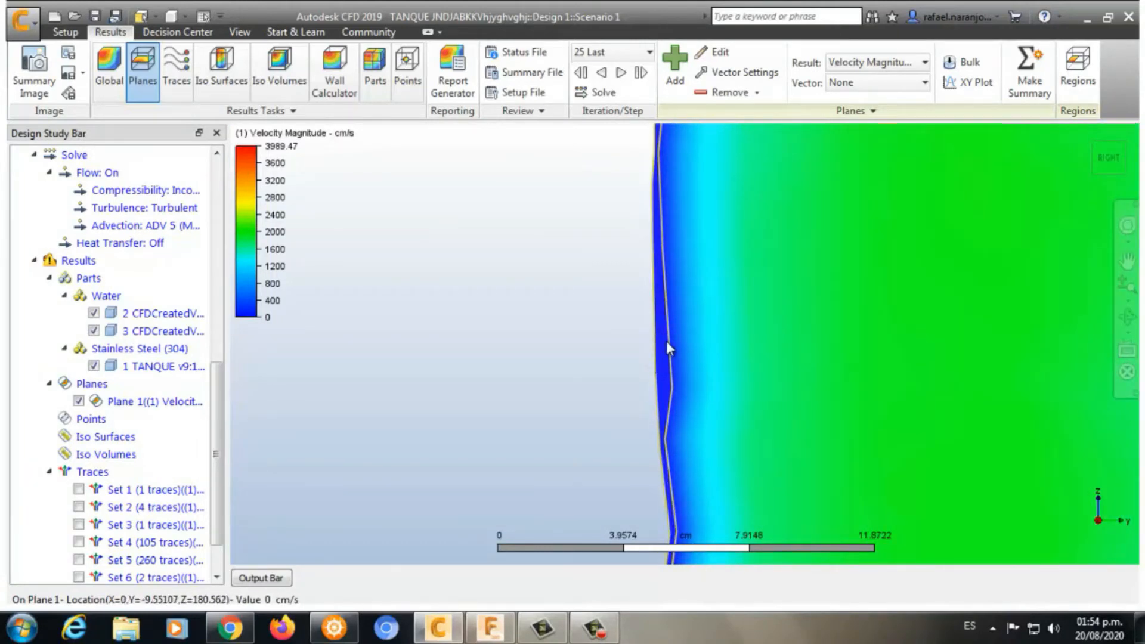
pyautogui.scroll(-2, 600, 362)
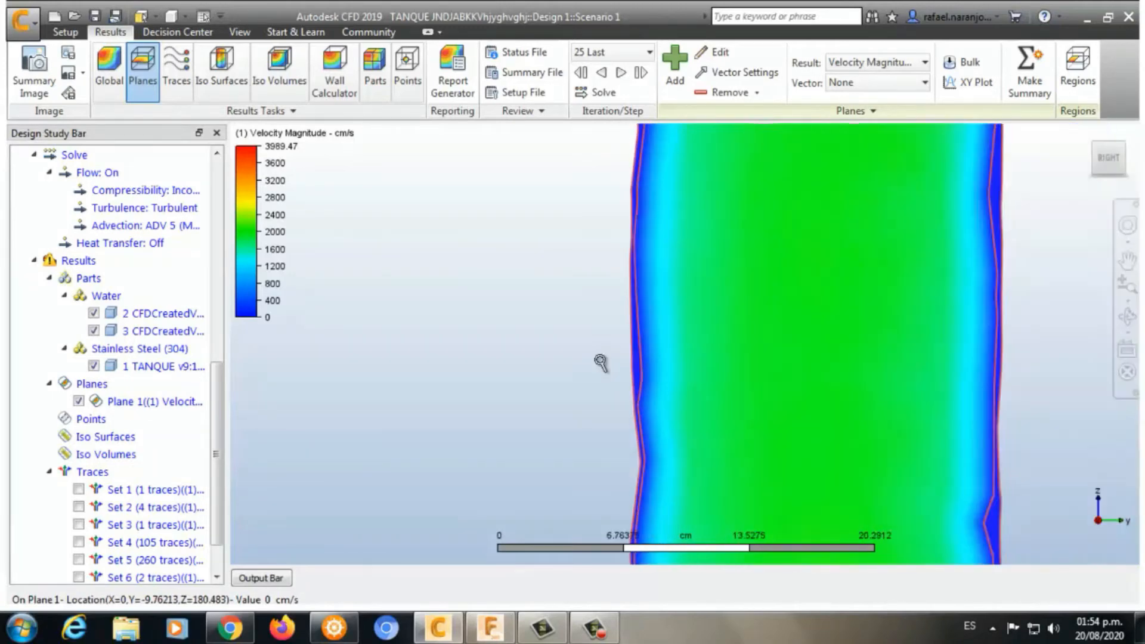
pyautogui.scroll(-5, 600, 361)
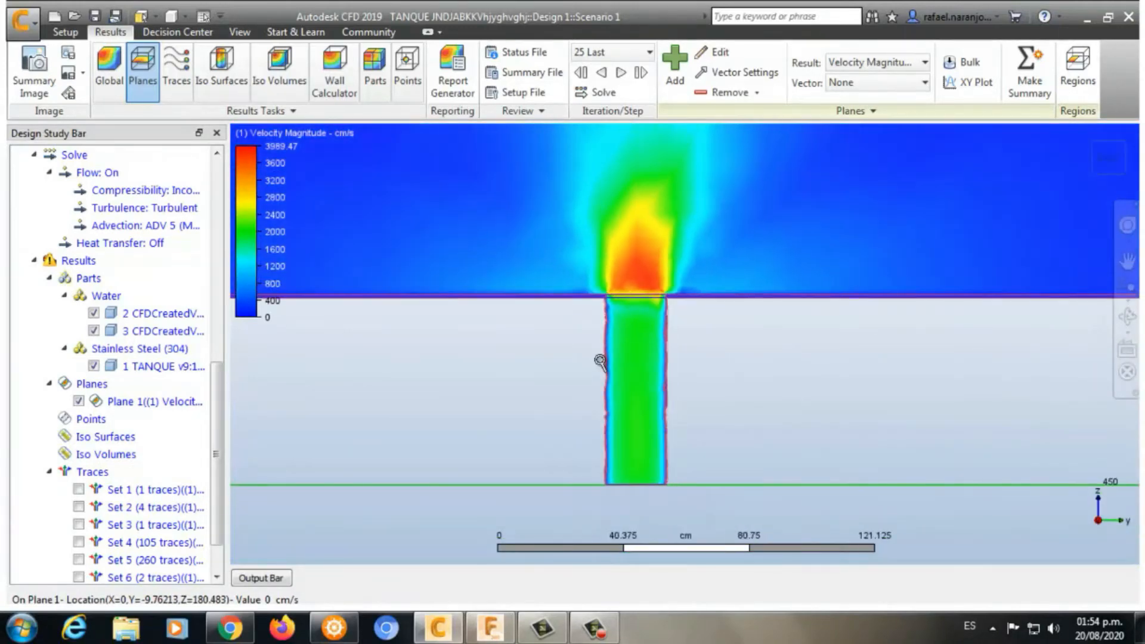
pyautogui.scroll(-4, 600, 358)
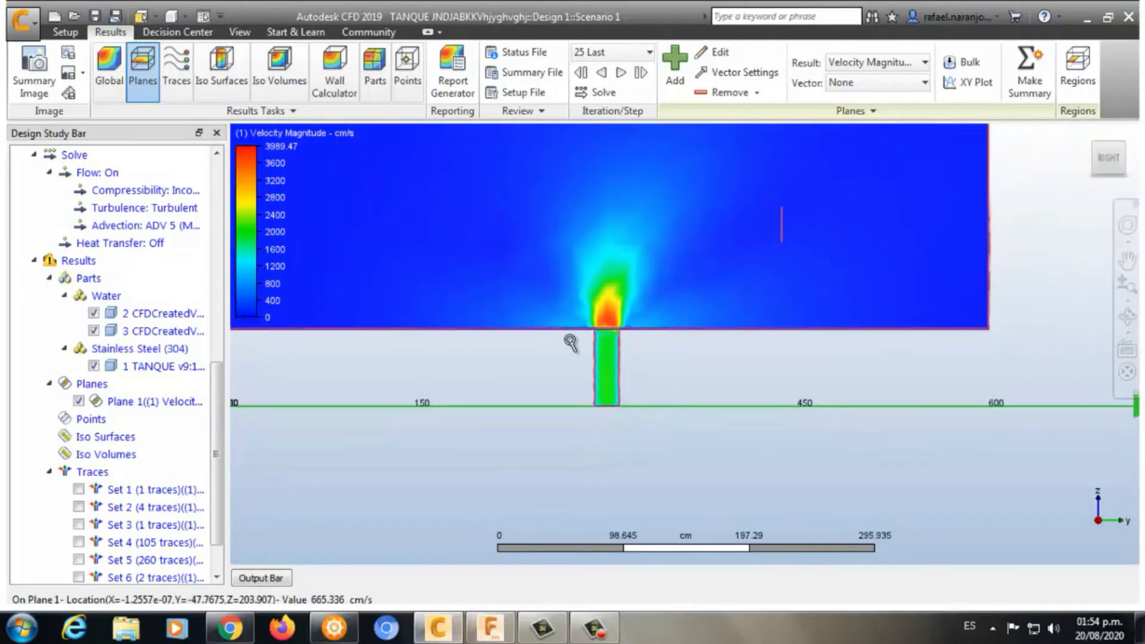
pyautogui.scroll(-4, 570, 344)
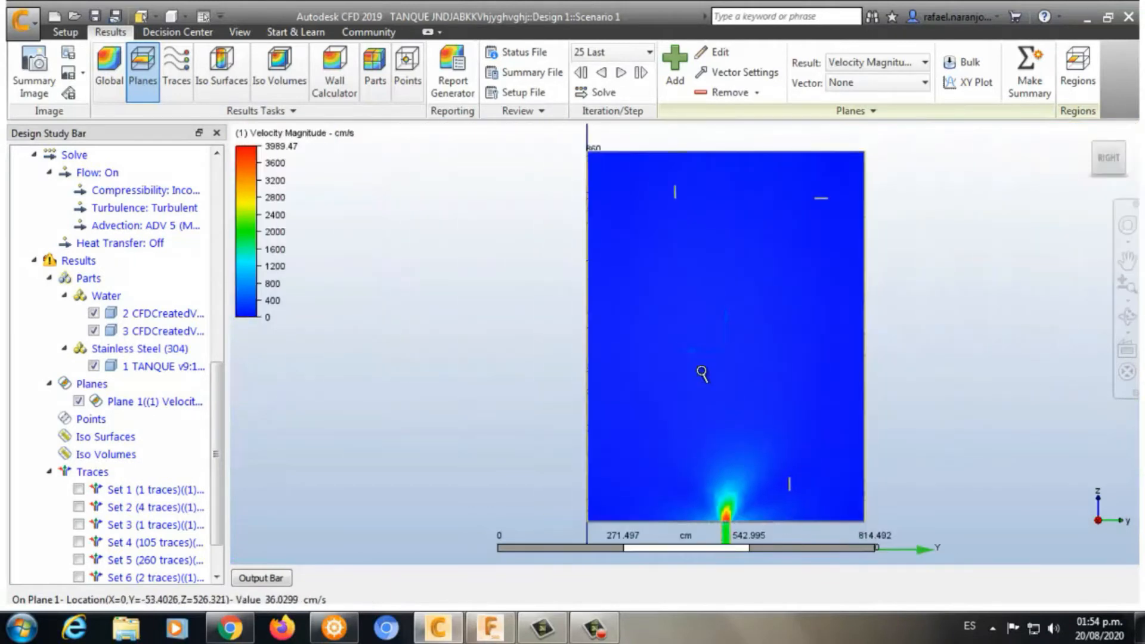
# - Examine the velocity plane across the whole tank height from the home, right and tilted views
pyautogui.moveTo(1112, 158); pyautogui.dragTo(1121, 161)
pyautogui.moveTo(1014, 240); pyautogui.dragTo(961, 200, button='middle')
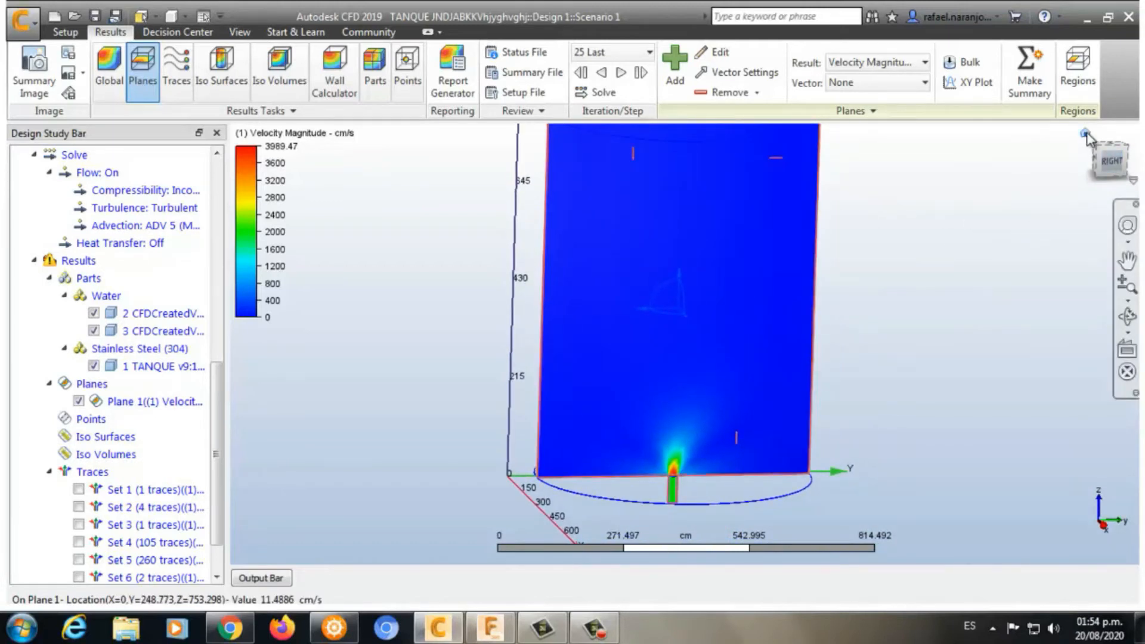
pyautogui.click(1085, 136)
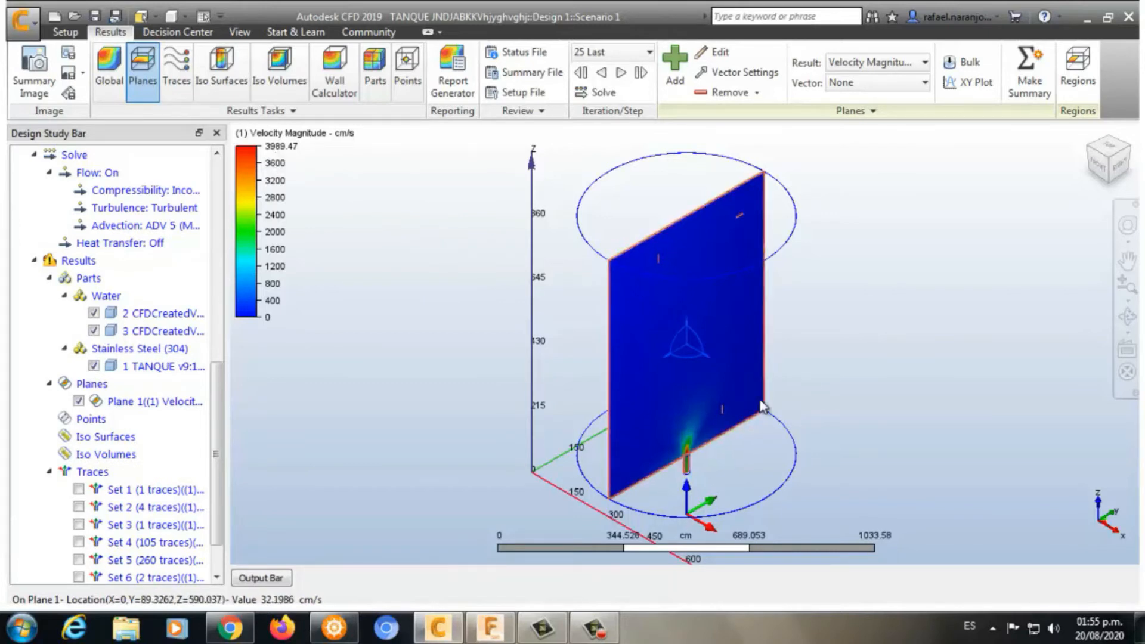
pyautogui.click(1123, 162)
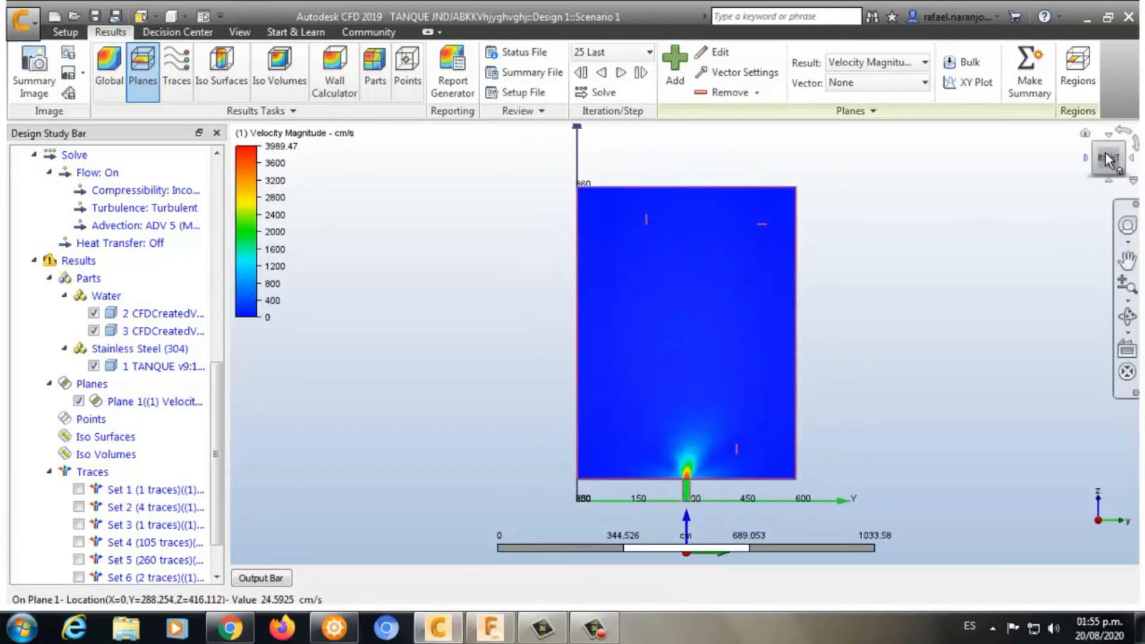
pyautogui.moveTo(1107, 156); pyautogui.dragTo(1137, 173)
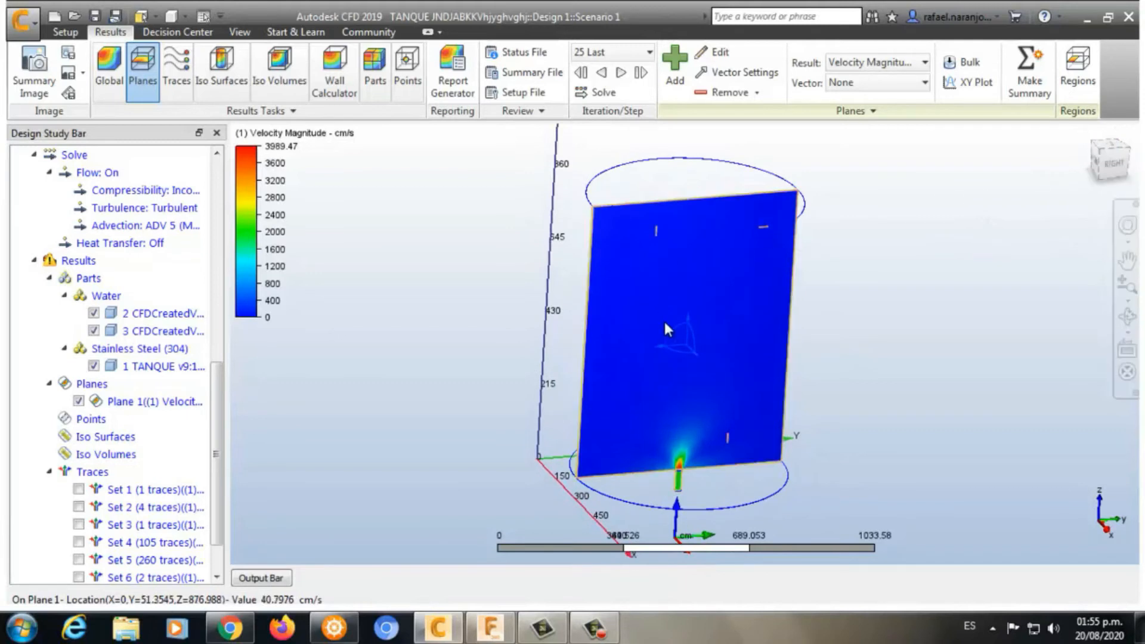
# - Hide Plane 1 and display trace Set 8 in the results
pyautogui.click(79, 403)
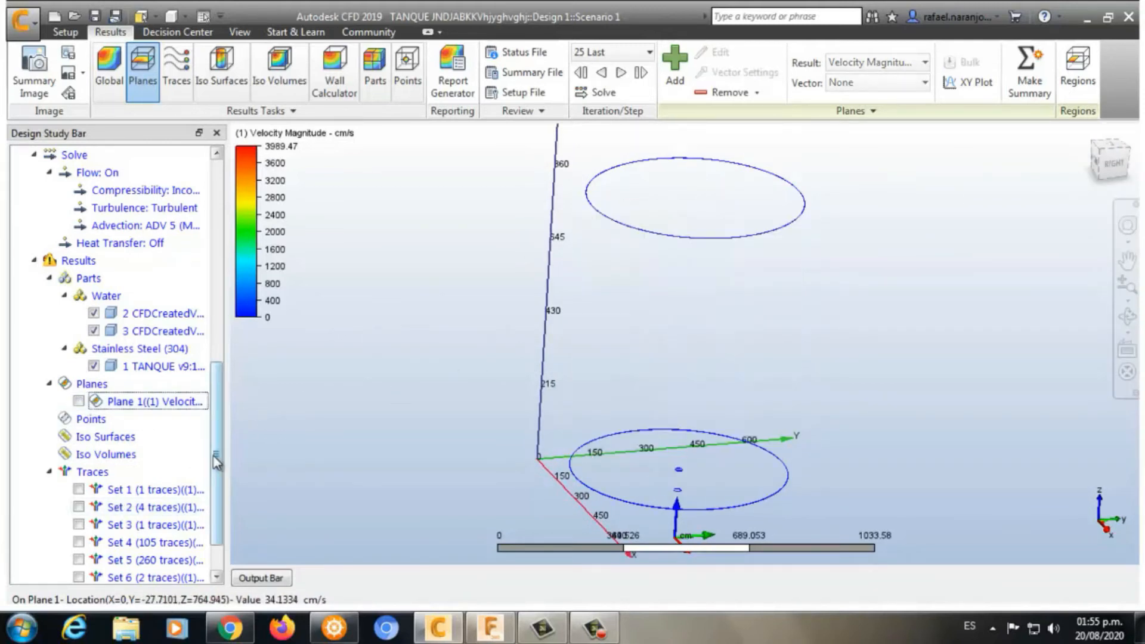
pyautogui.scroll(-1, 216, 527)
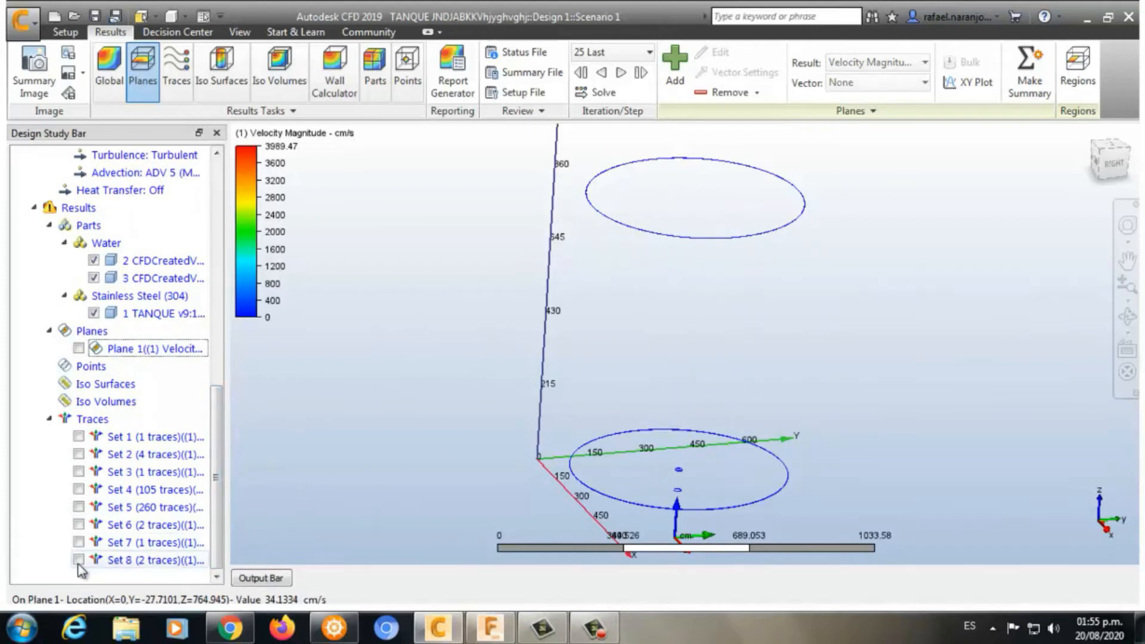
pyautogui.click(78, 559)
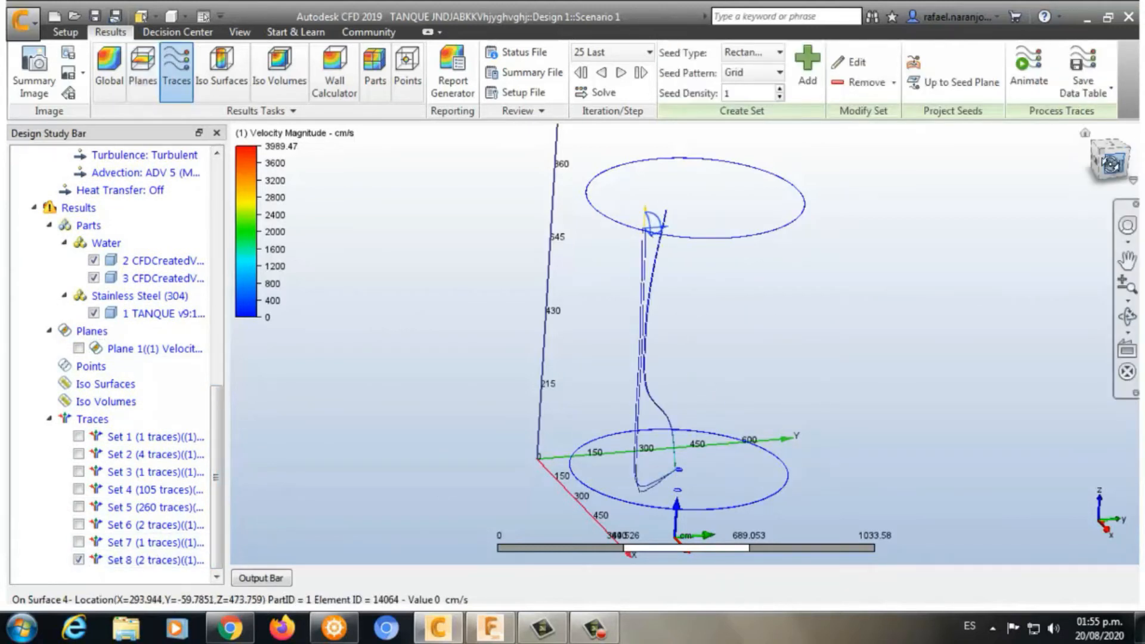
# - Examine the Set 8 flow traces from the side and back, following their paths from the tank's top to the outlet
pyautogui.moveTo(1110, 162); pyautogui.dragTo(1078, 157)
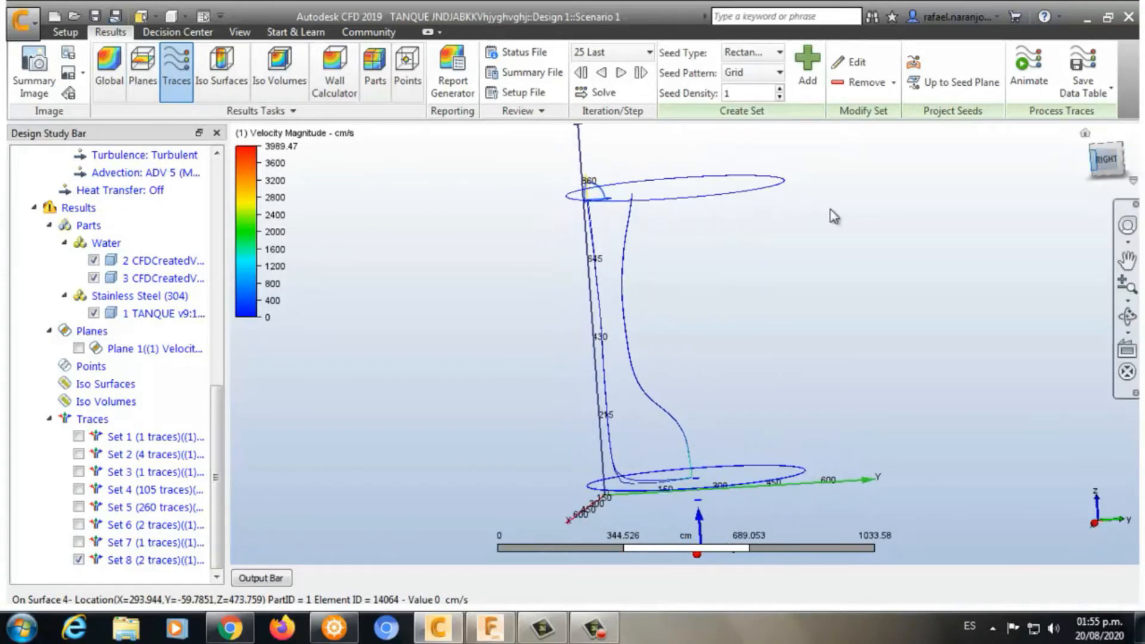
pyautogui.click(1104, 161)
pyautogui.moveTo(1118, 168); pyautogui.dragTo(1011, 167)
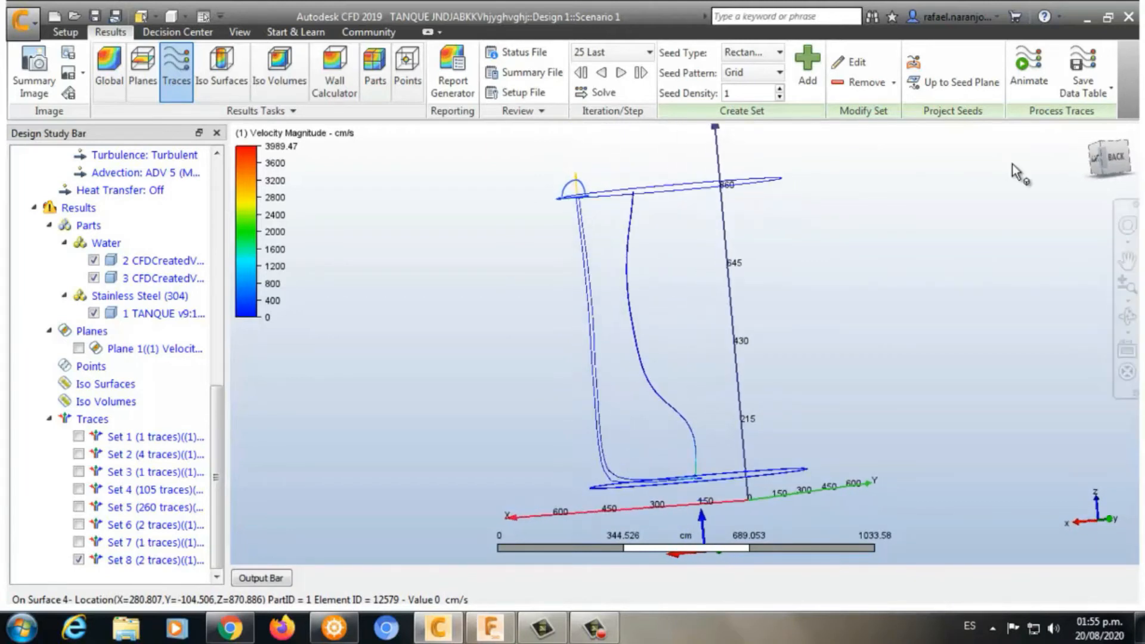
pyautogui.click(1112, 159)
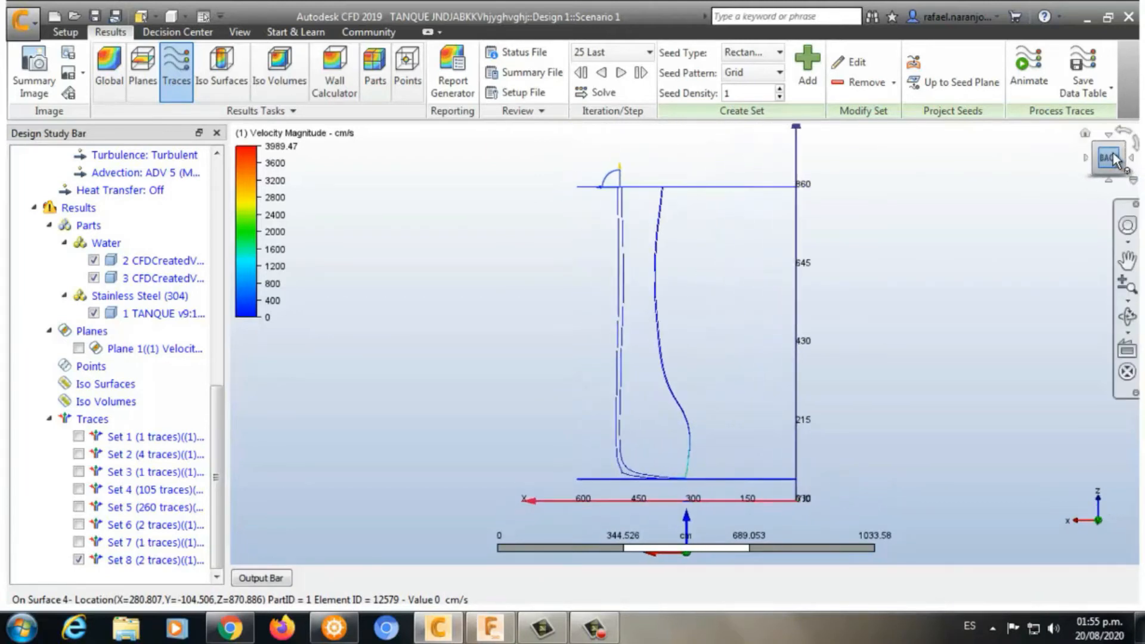
pyautogui.moveTo(1107, 156); pyautogui.dragTo(1134, 162)
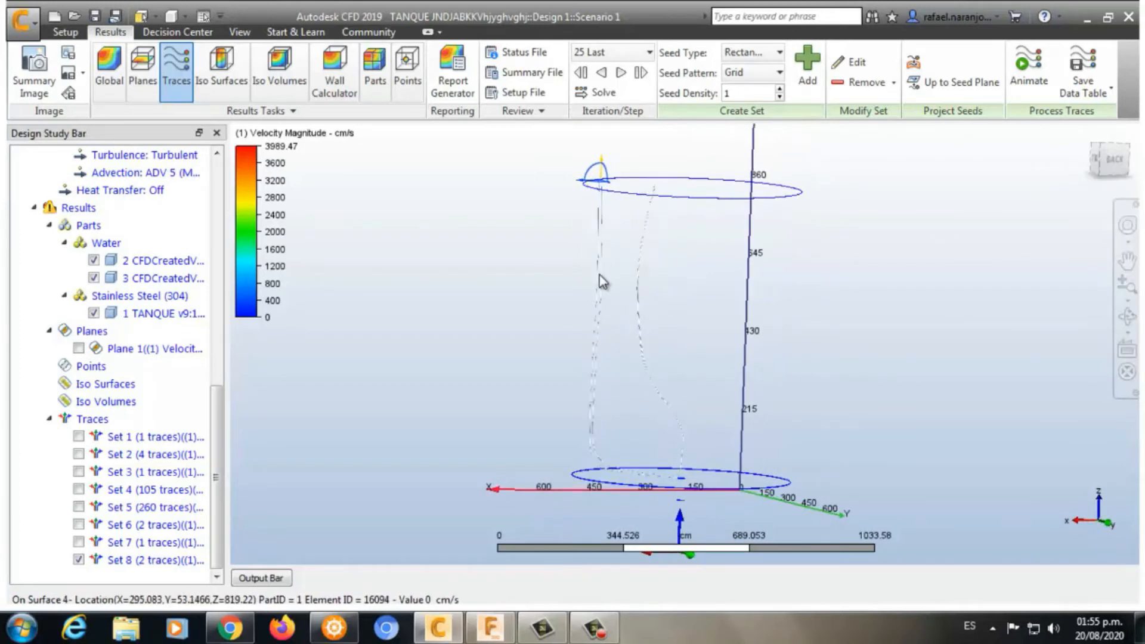
pyautogui.scroll(2, 728, 326)
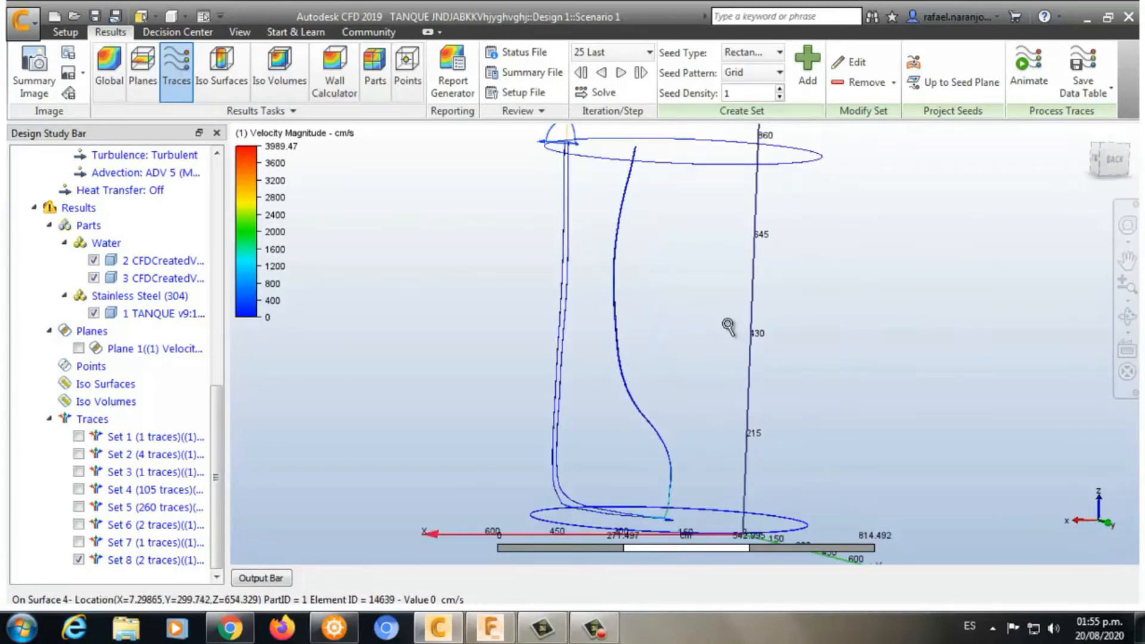
pyautogui.scroll(2, 728, 327)
pyautogui.moveTo(680, 253); pyautogui.dragTo(705, 246, button='middle')
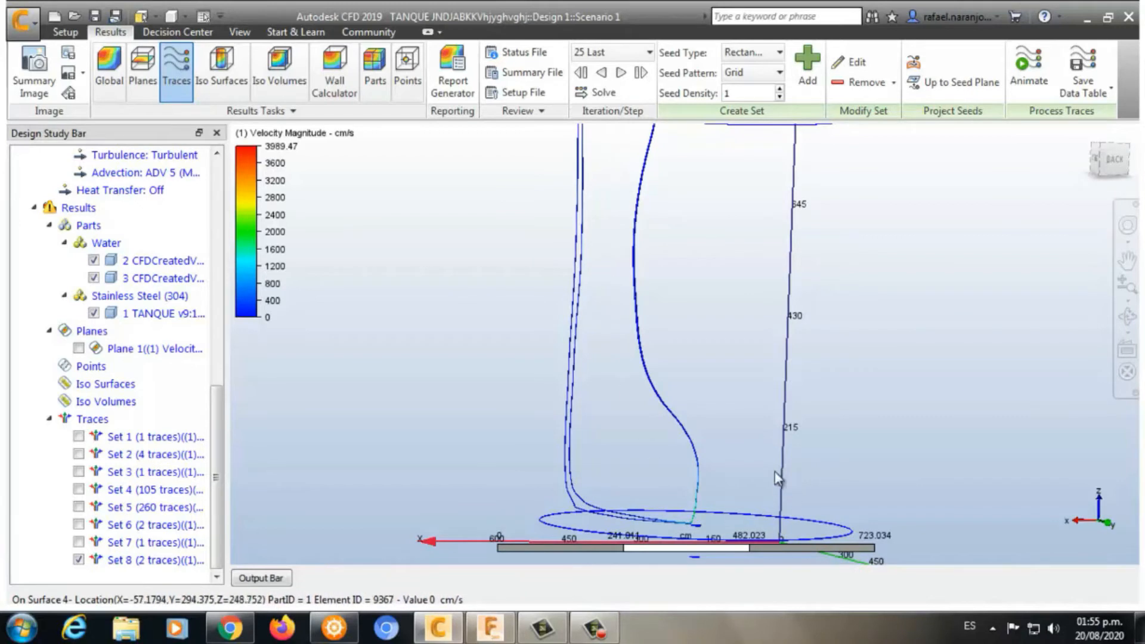
pyautogui.moveTo(731, 517); pyautogui.dragTo(721, 482, button='middle')
pyautogui.moveTo(741, 248); pyautogui.dragTo(812, 294, button='middle')
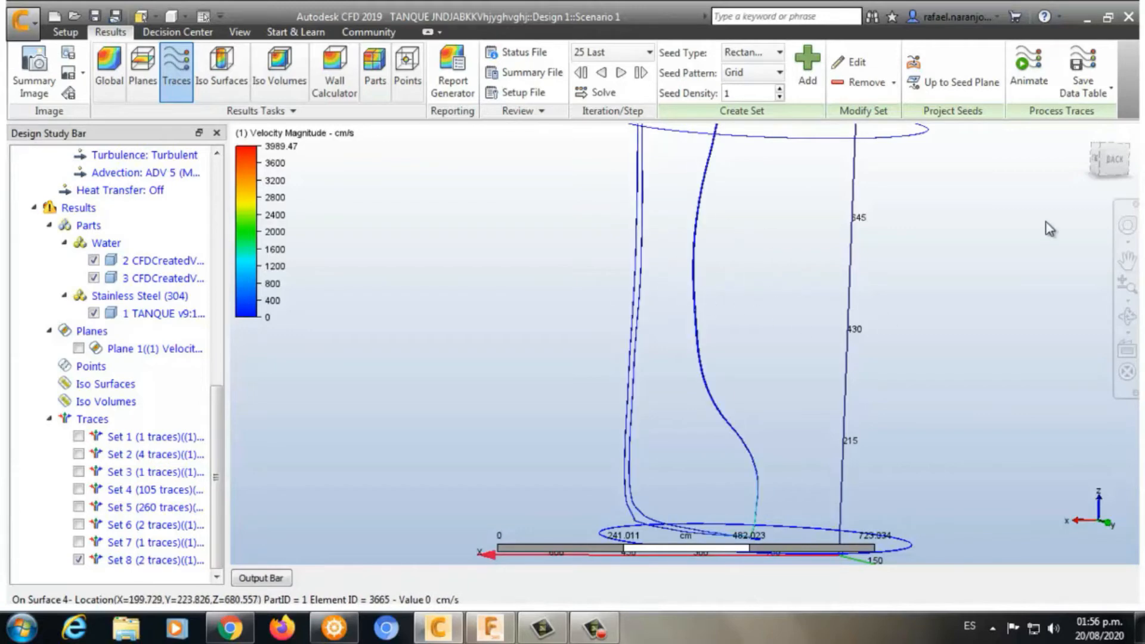
# - Display trace Set 6 together with Set 8, leaving Set 7 hidden
pyautogui.click(1085, 133)
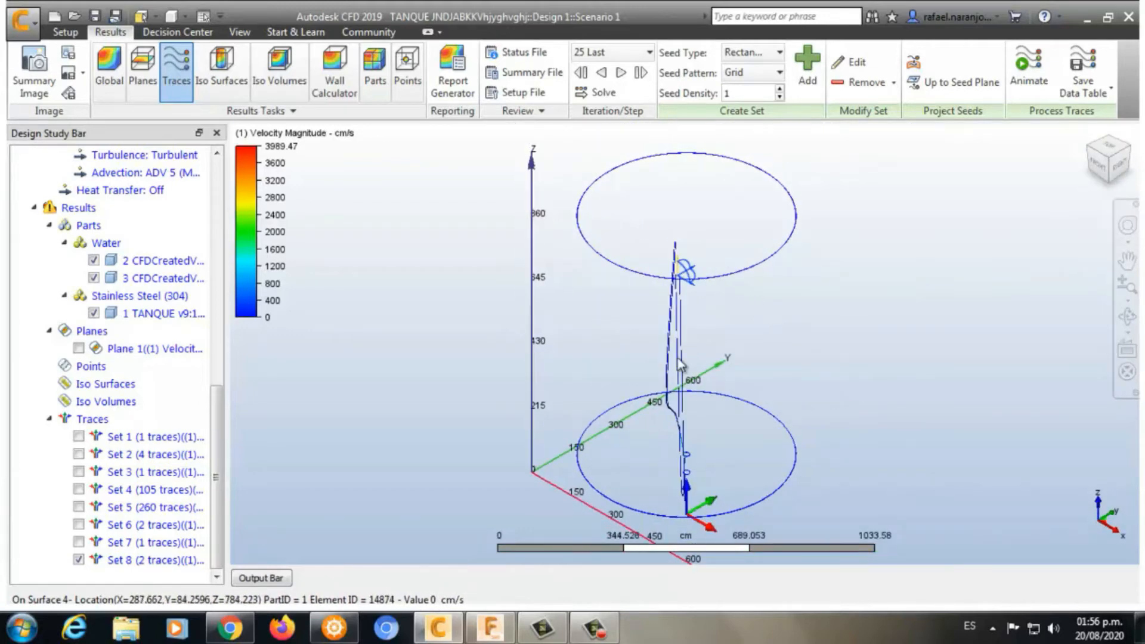
pyautogui.moveTo(1108, 164); pyautogui.dragTo(1123, 156)
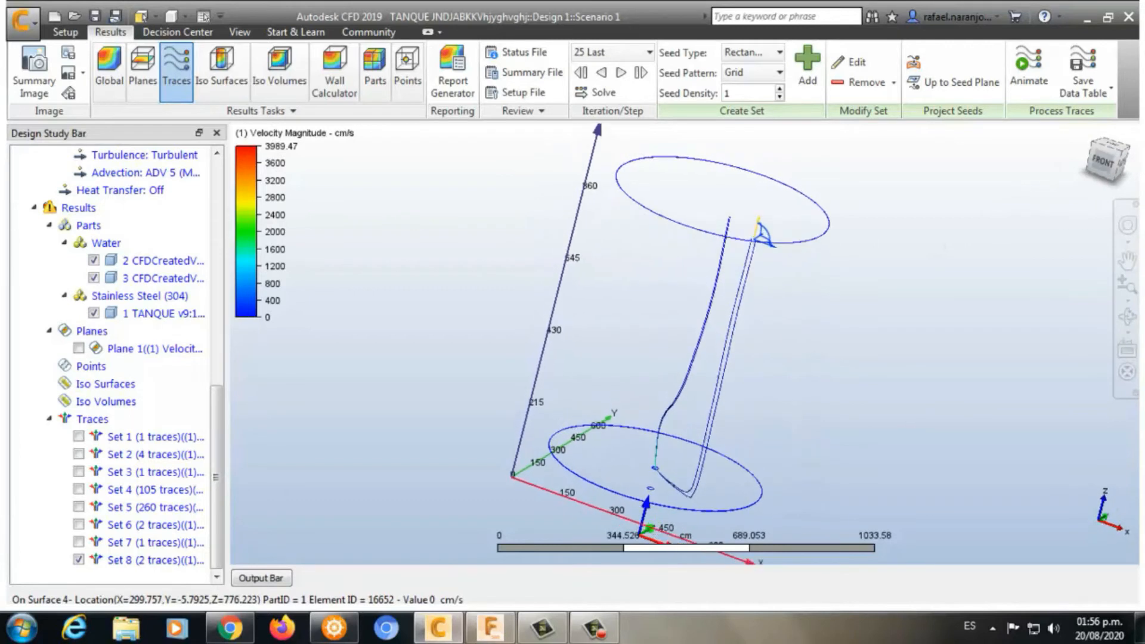
pyautogui.click(79, 542)
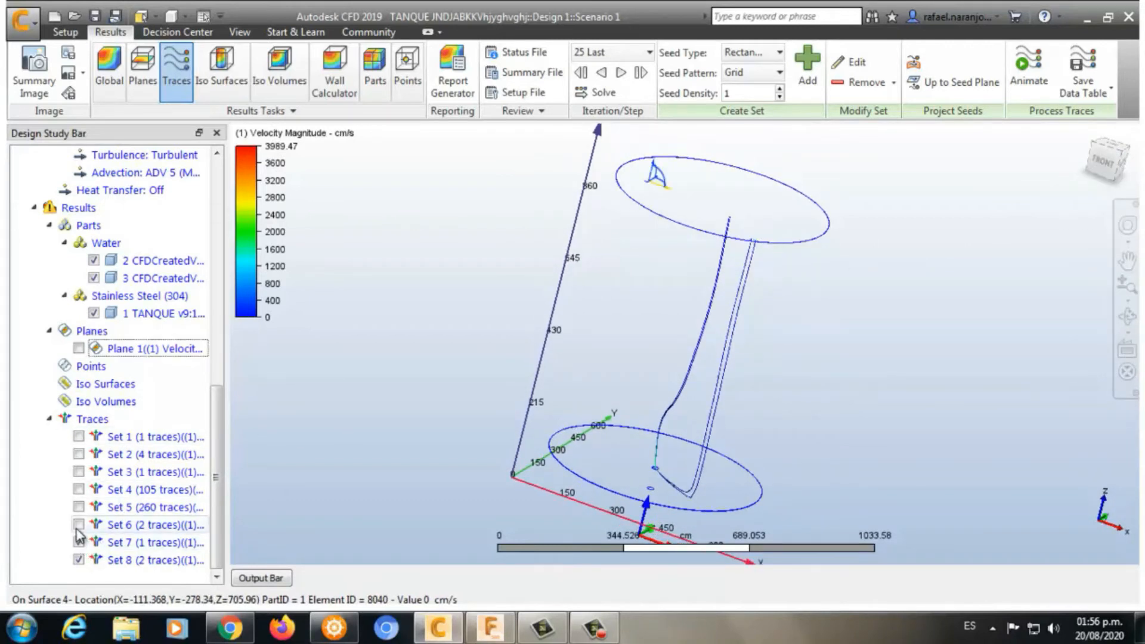
pyautogui.click(78, 524)
pyautogui.click(80, 543)
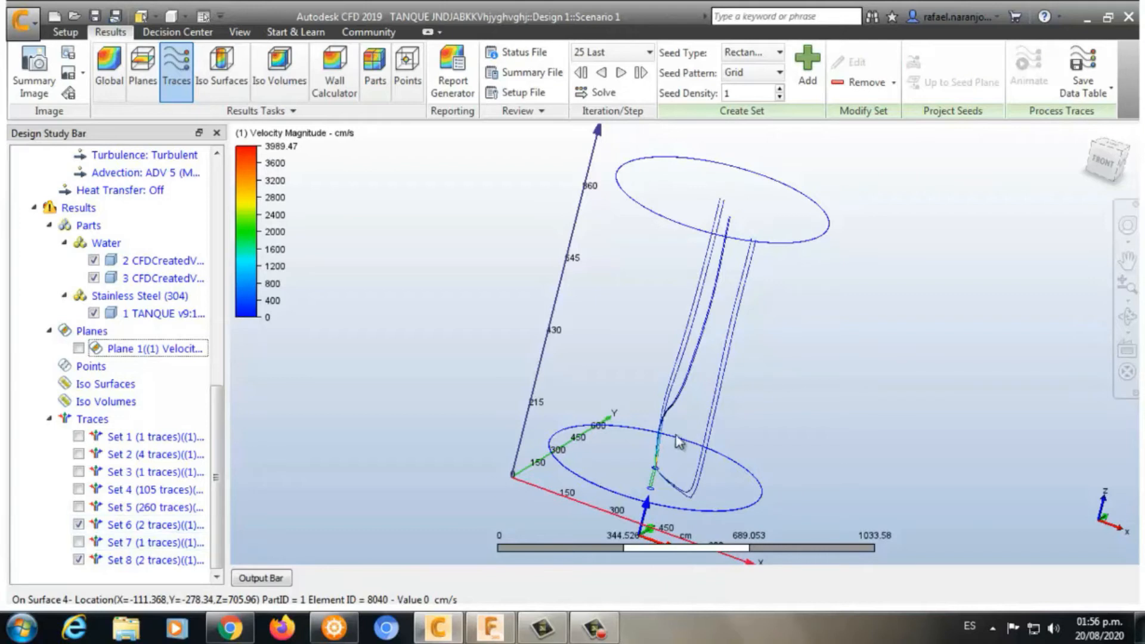
# - Examine the Set 6 and Set 8 traces from the right side, comparing their paths and velocity colours around the tank's outlet
pyautogui.moveTo(1107, 164); pyautogui.dragTo(1036, 143)
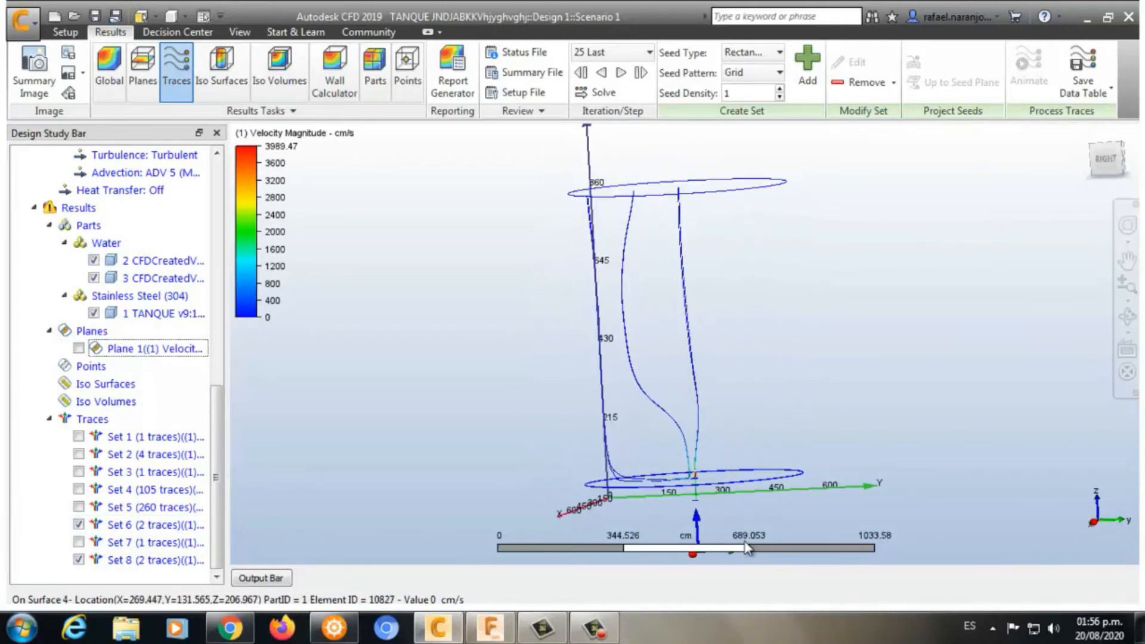
pyautogui.scroll(5, 636, 516)
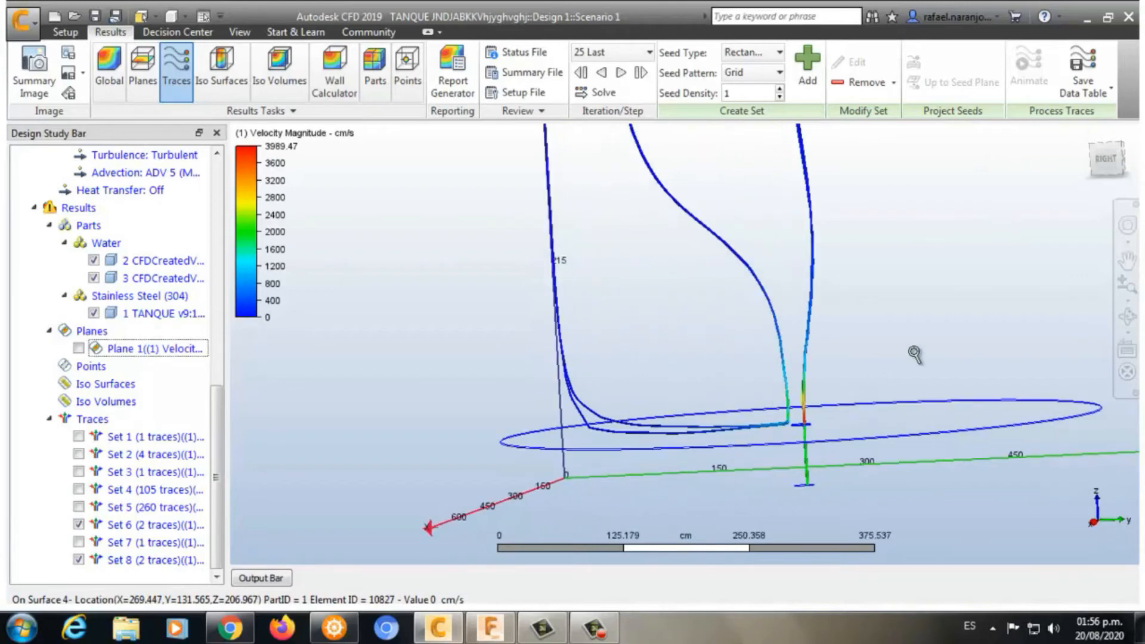
pyautogui.moveTo(912, 353)
pyautogui.mouseDown(button='middle')
pyautogui.moveTo(880, 330)
pyautogui.moveTo(734, 365)
pyautogui.mouseUp(button='middle')
pyautogui.scroll(4, 644, 391)
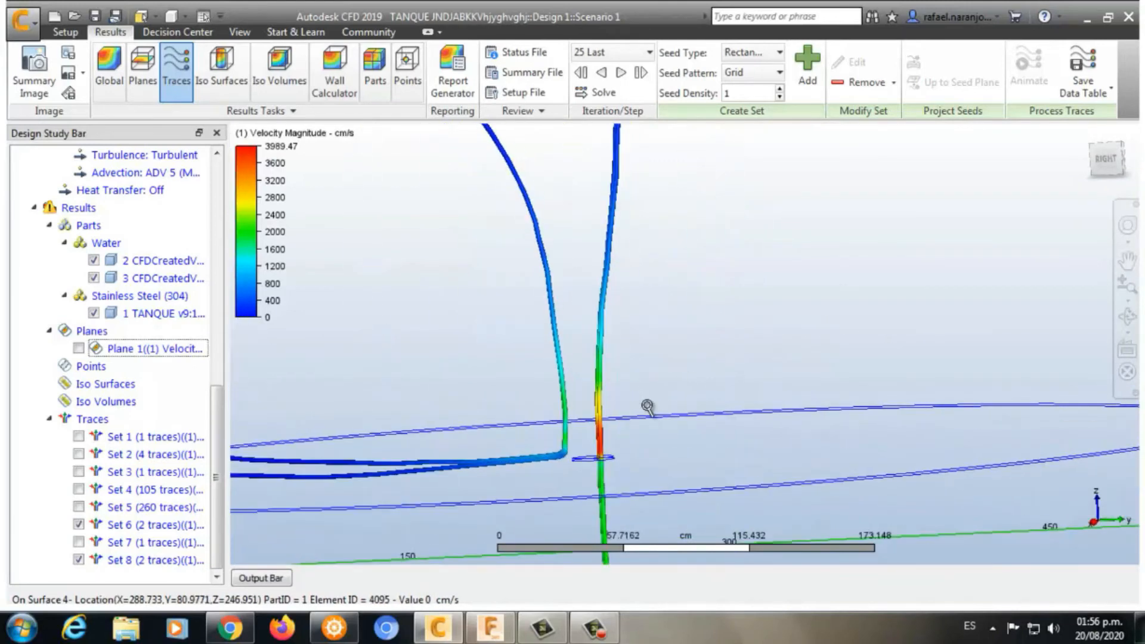
pyautogui.moveTo(691, 283); pyautogui.dragTo(705, 252, button='middle')
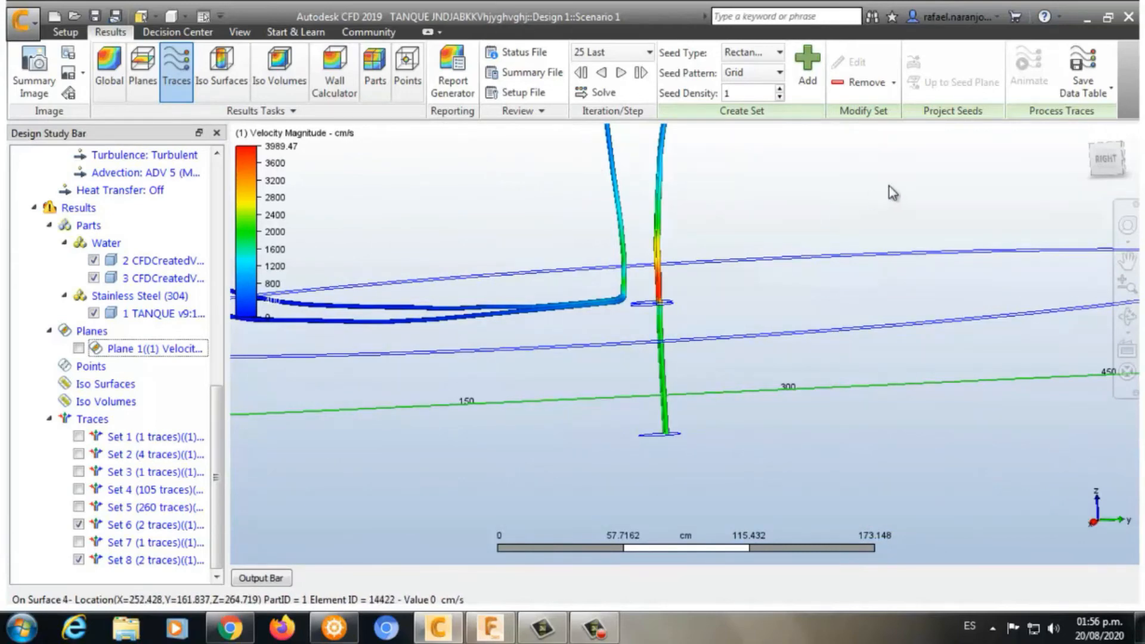
pyautogui.scroll(-4, 882, 191)
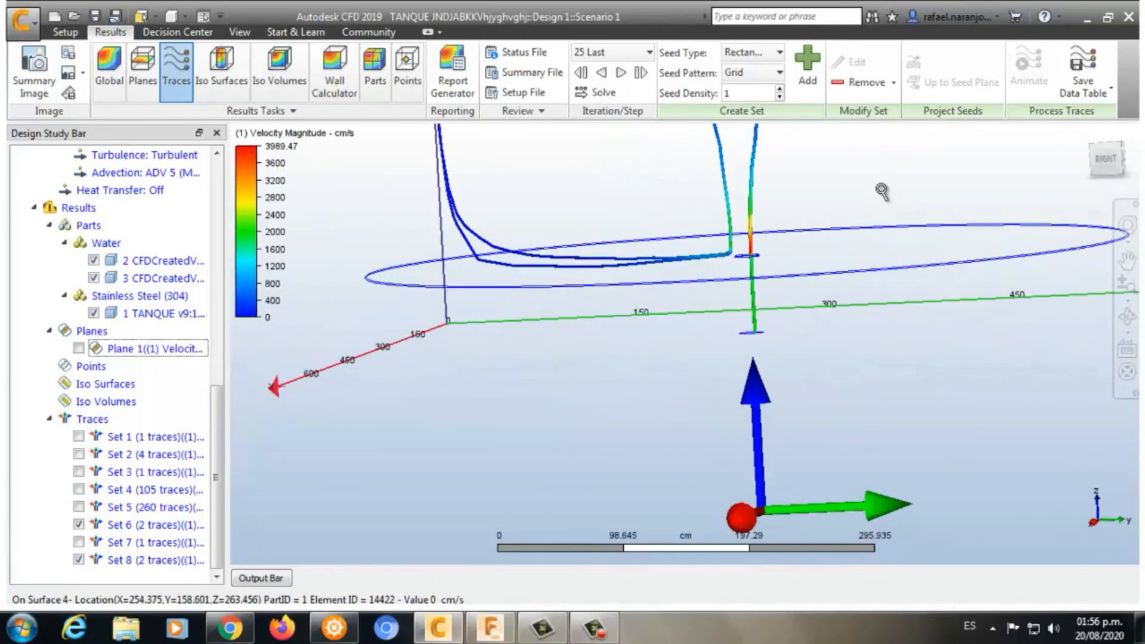
pyautogui.moveTo(860, 219); pyautogui.dragTo(721, 340, button='middle')
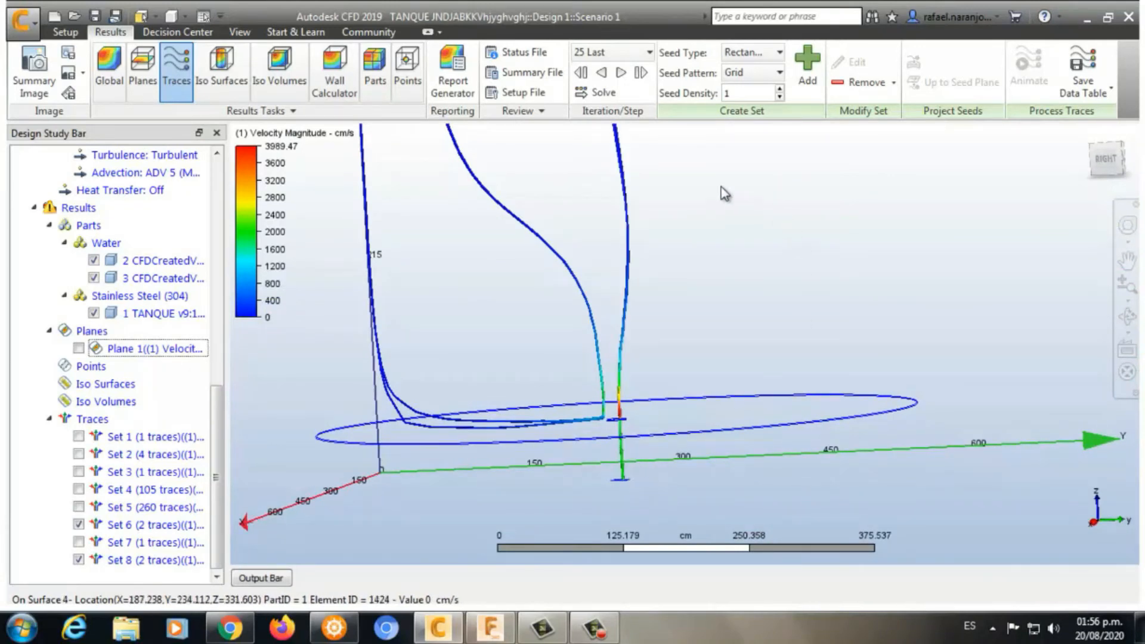
pyautogui.scroll(-5, 747, 239)
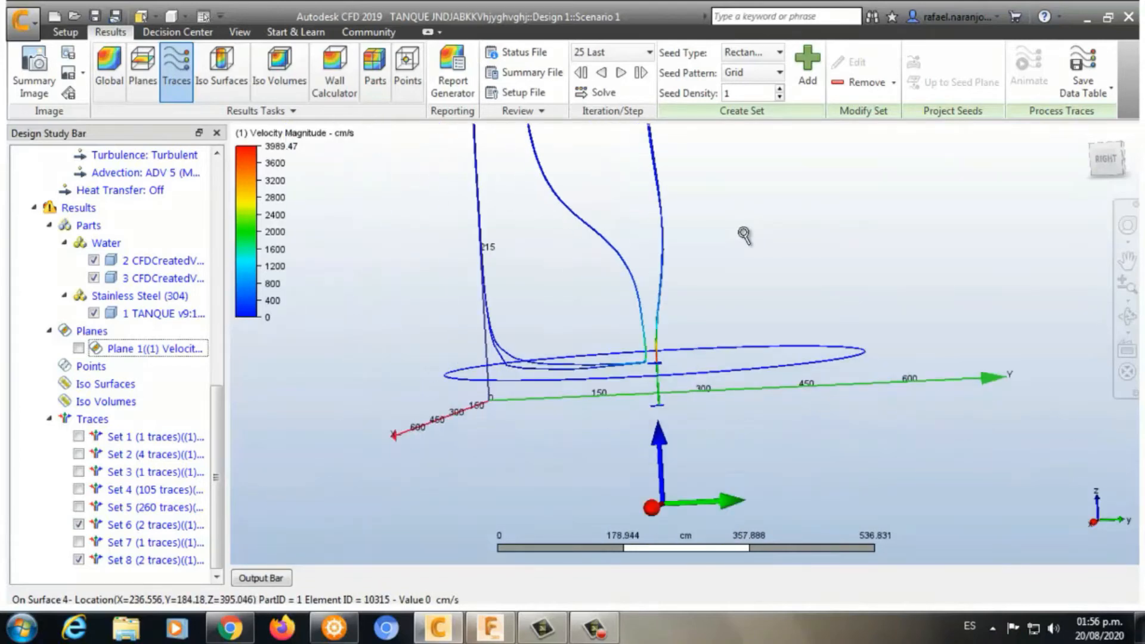
pyautogui.scroll(-2, 745, 256)
pyautogui.moveTo(738, 269); pyautogui.dragTo(738, 327, button='middle')
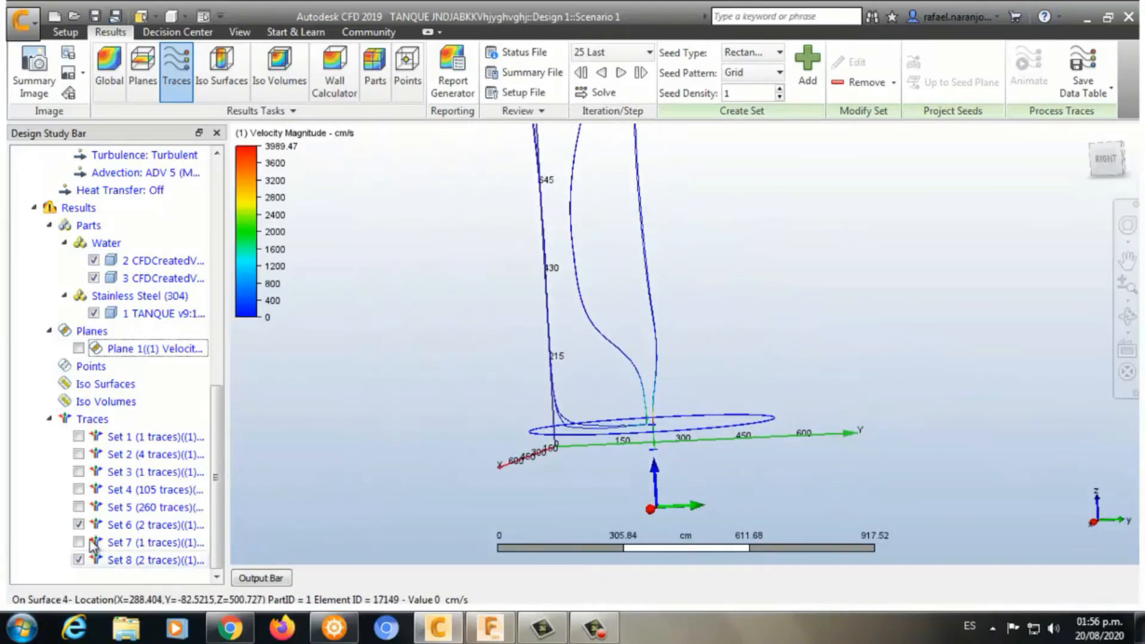
# - Add trace Set 5 and Set 4 to the displayed flow traces
pyautogui.click(79, 507)
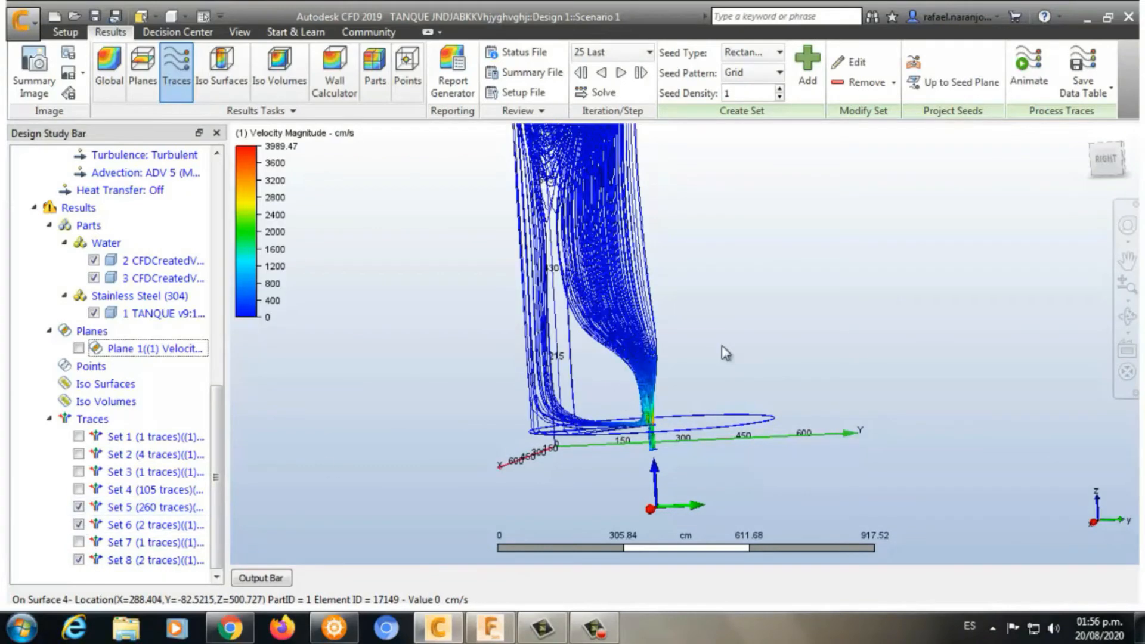
pyautogui.moveTo(1118, 154); pyautogui.dragTo(1116, 155, button='middle')
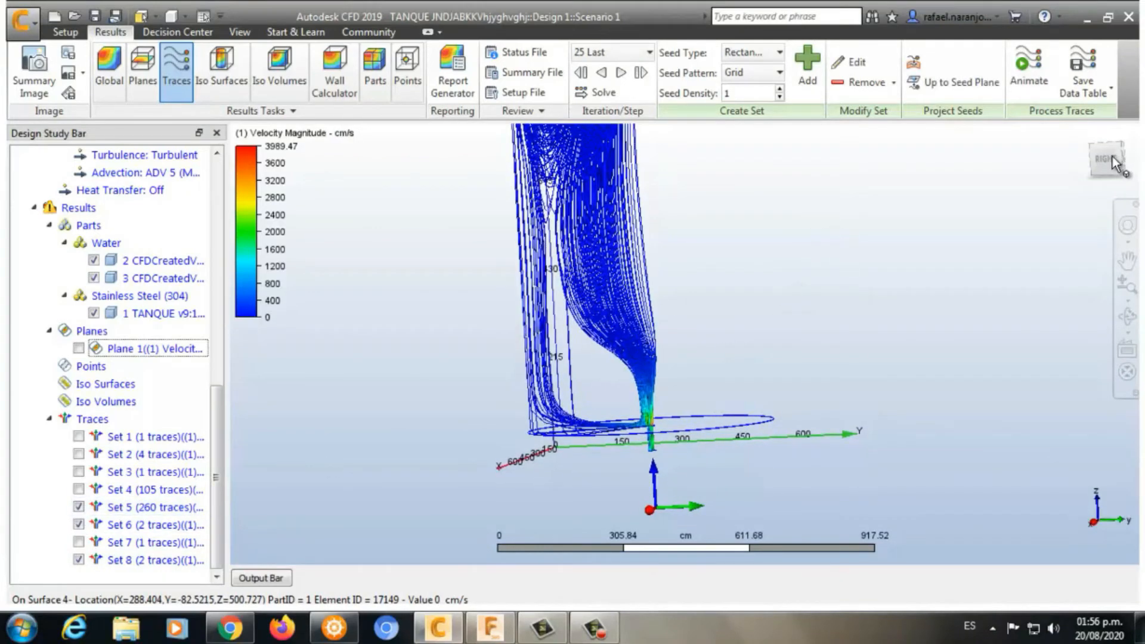
pyautogui.moveTo(1111, 156); pyautogui.dragTo(1089, 162)
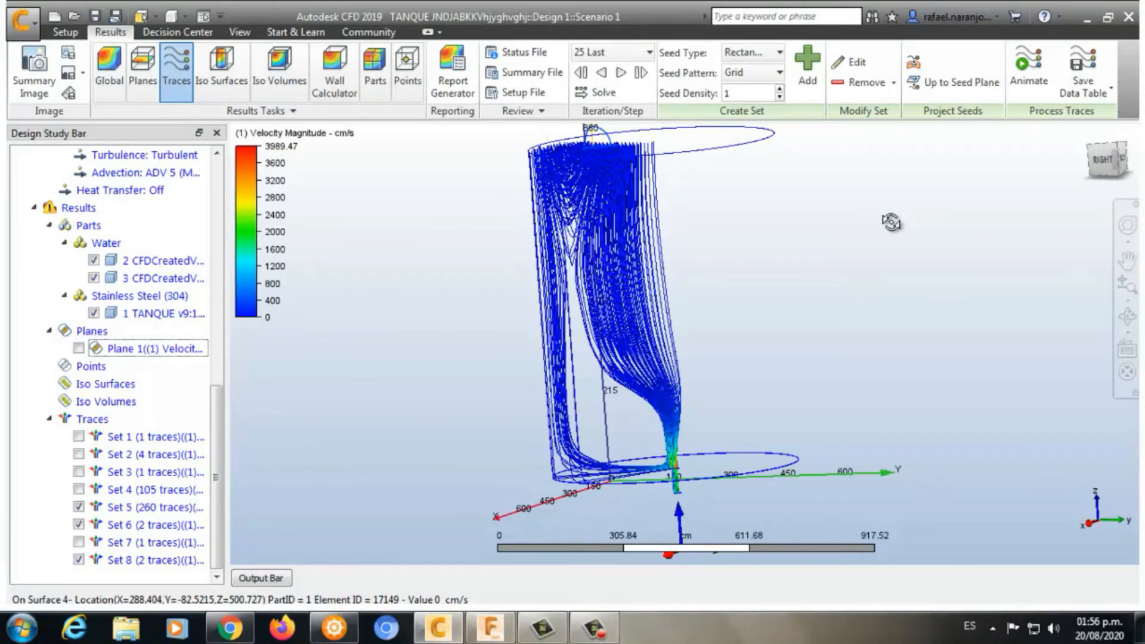
pyautogui.moveTo(891, 222); pyautogui.dragTo(890, 230)
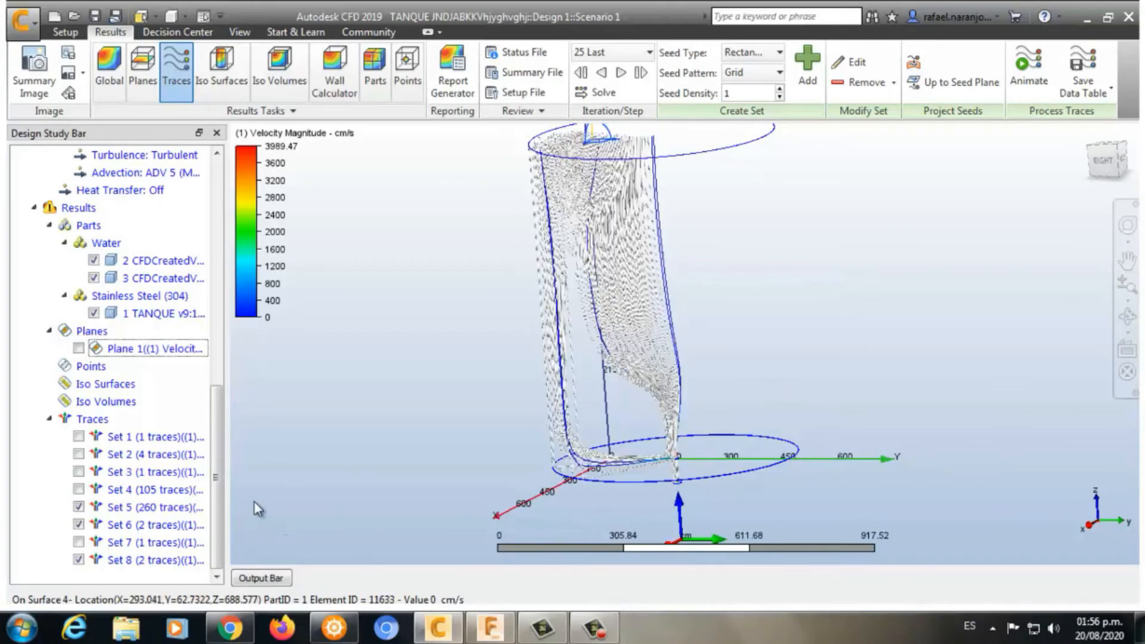
pyautogui.click(79, 489)
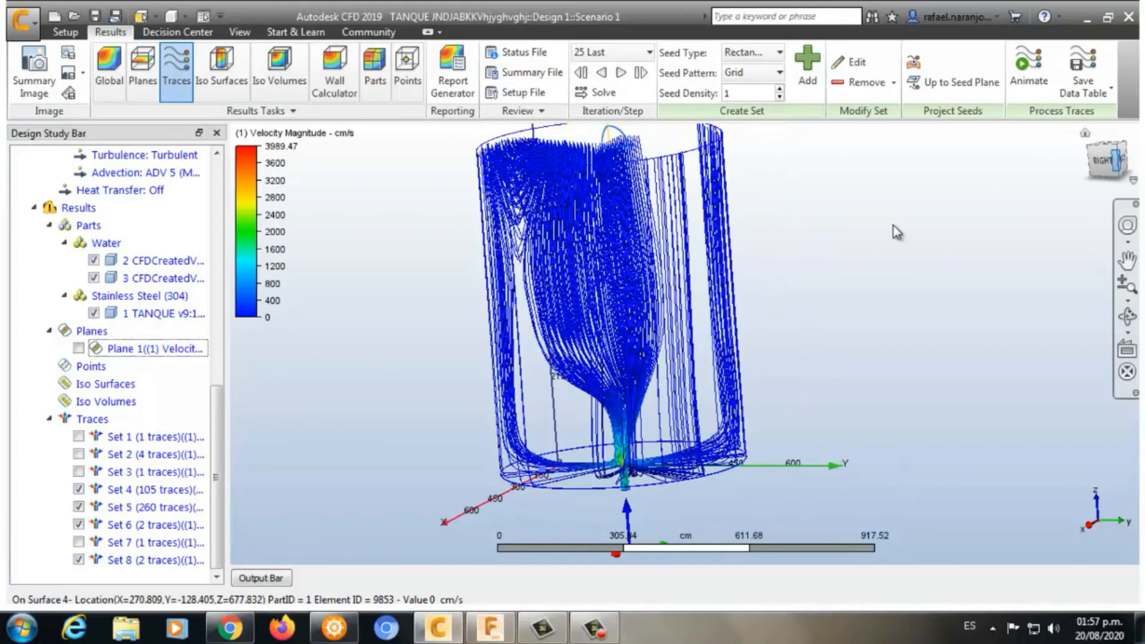
pyautogui.keyDown('shift'); pyautogui.moveTo(893, 226); pyautogui.dragTo(877, 267, button='middle'); pyautogui.keyUp('shift')
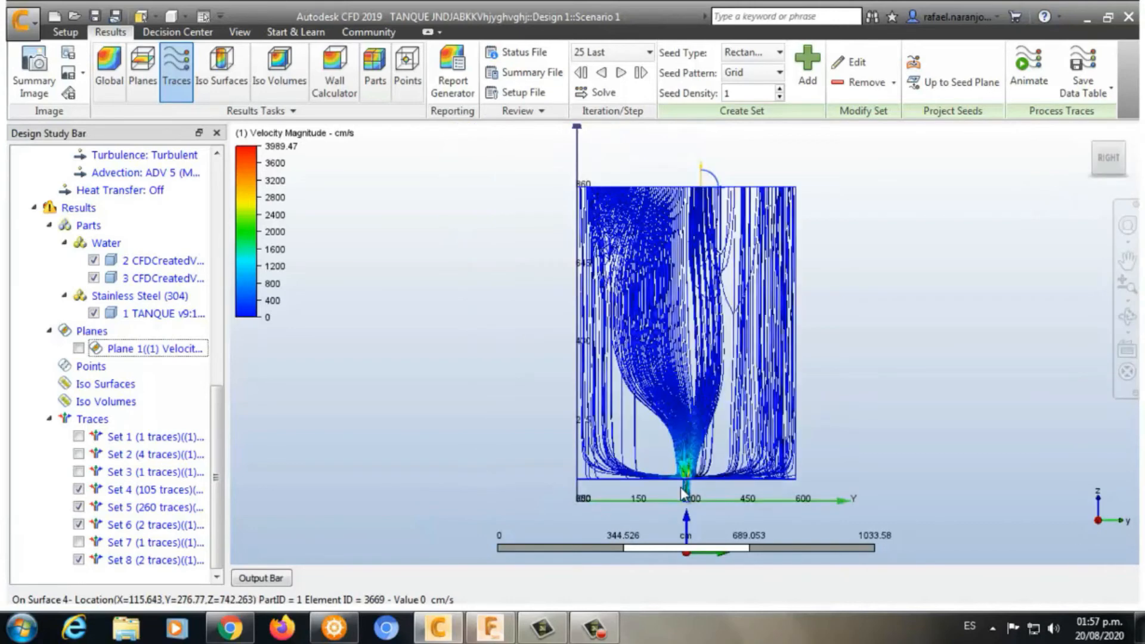
# - Examine from the right view how the combined traces converge on the outlet and how their velocity varies along the outlet pipe
pyautogui.scroll(5, 682, 491)
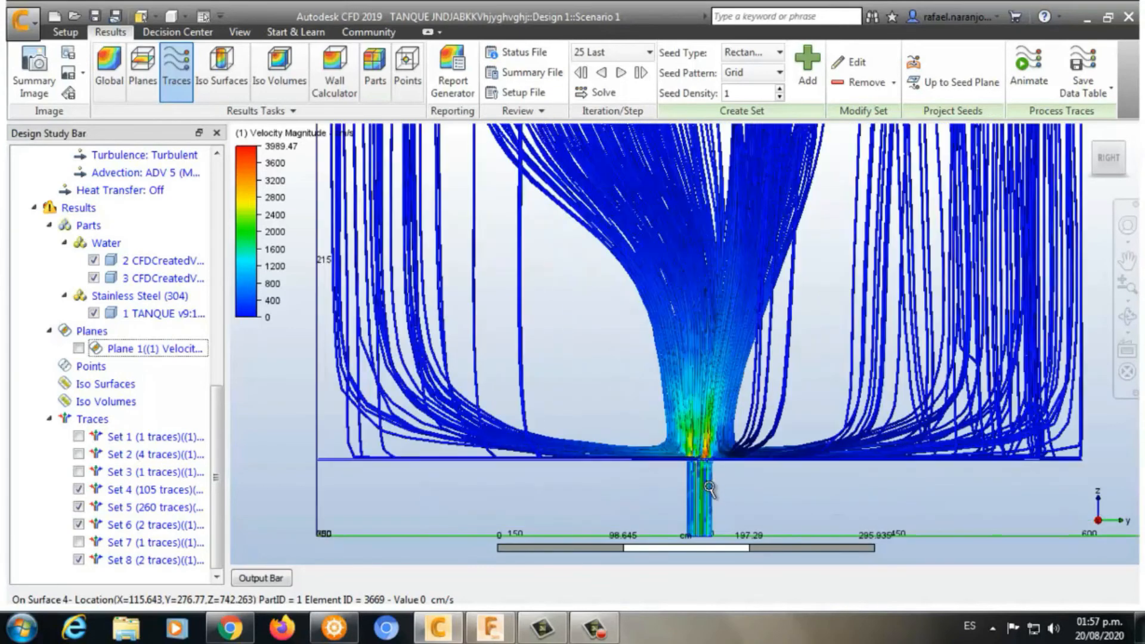
pyautogui.moveTo(774, 490); pyautogui.dragTo(745, 469, button='middle')
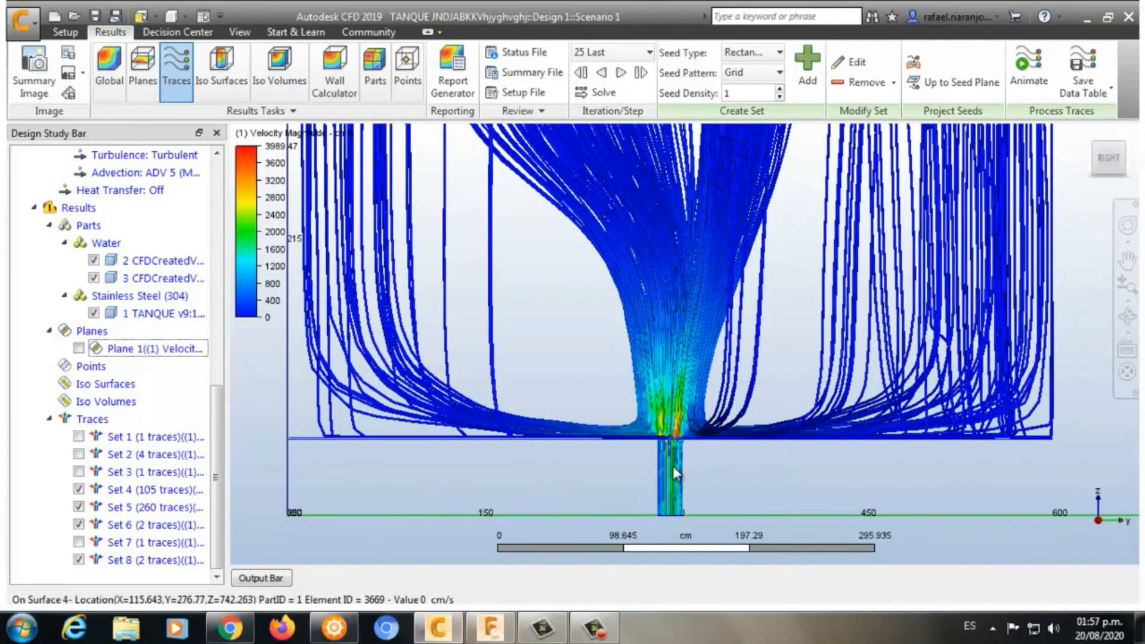
pyautogui.scroll(3, 673, 466)
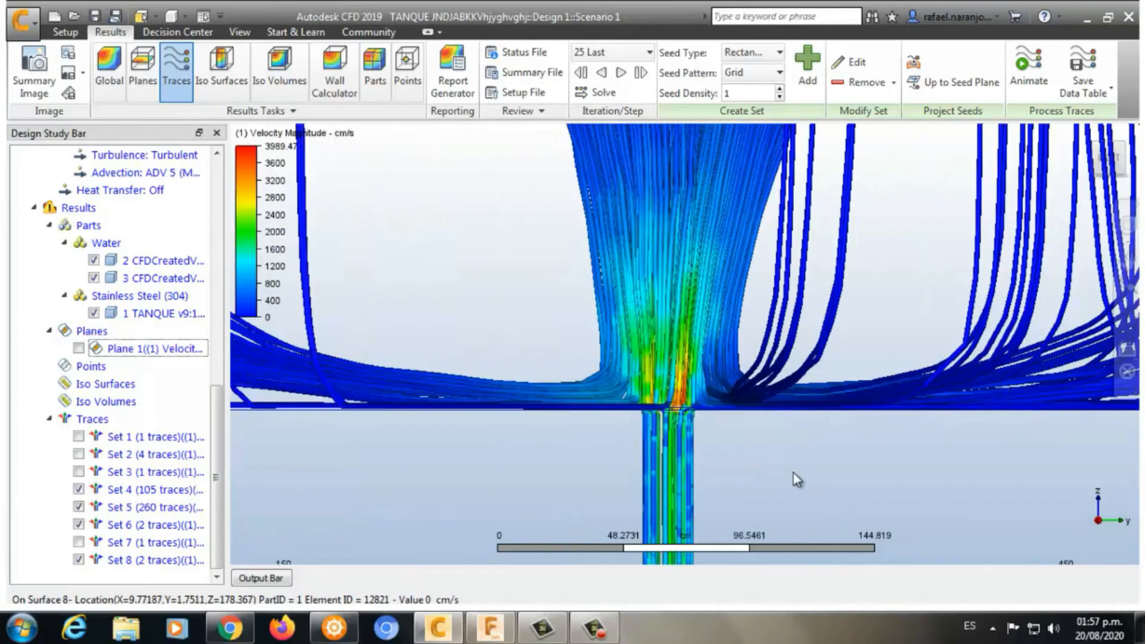
pyautogui.moveTo(777, 424); pyautogui.dragTo(773, 423, button='middle')
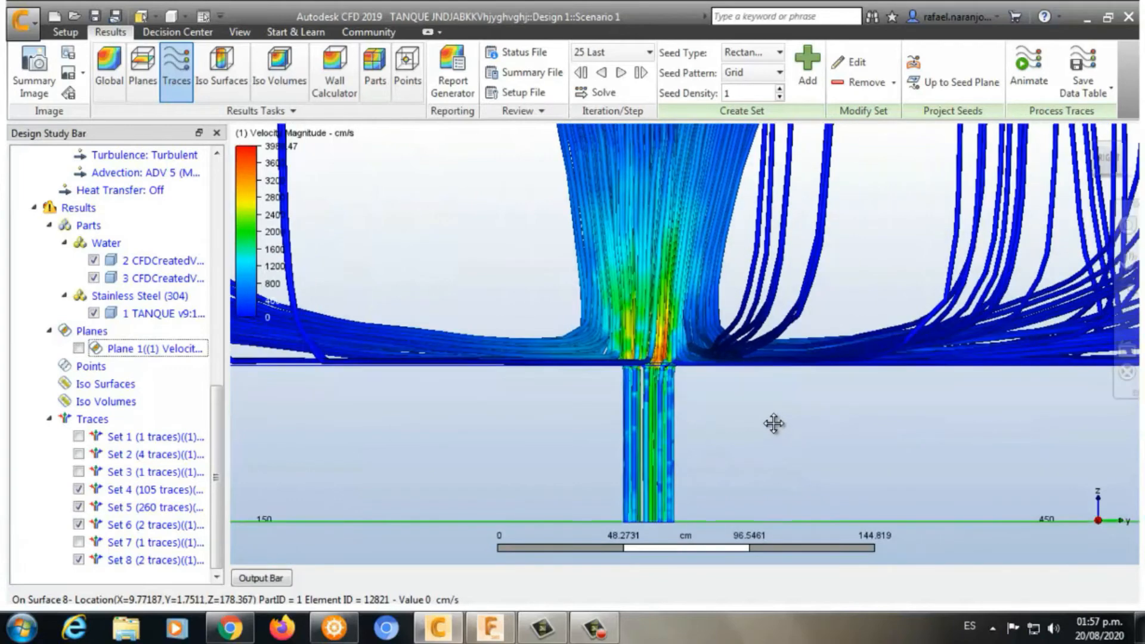
pyautogui.moveTo(778, 428); pyautogui.dragTo(773, 424, button='middle')
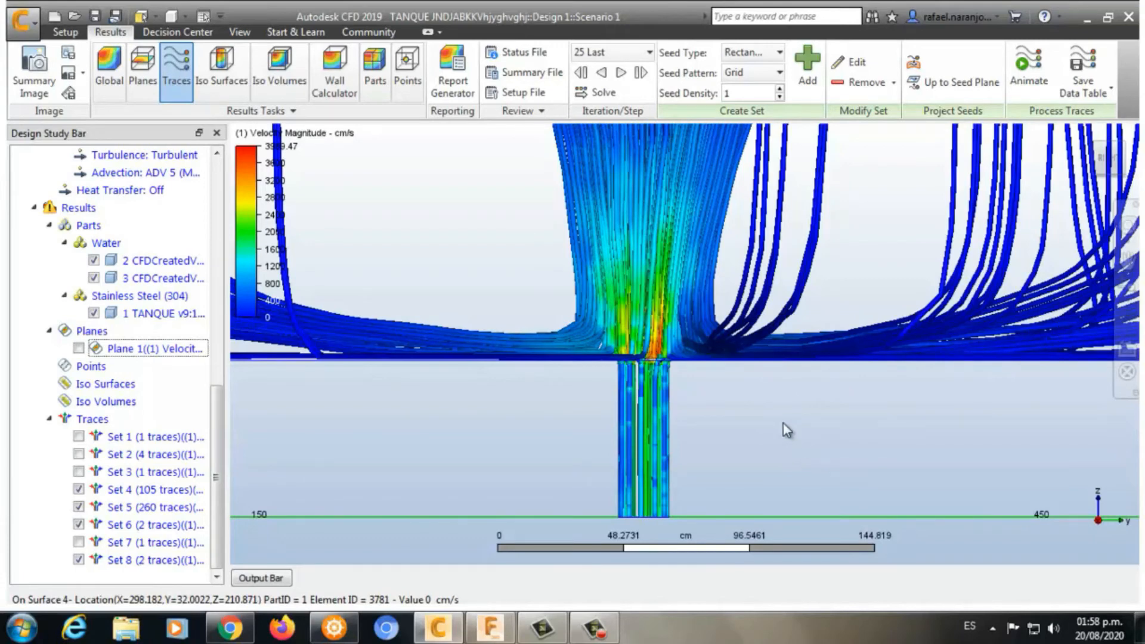
pyautogui.scroll(-3, 786, 429)
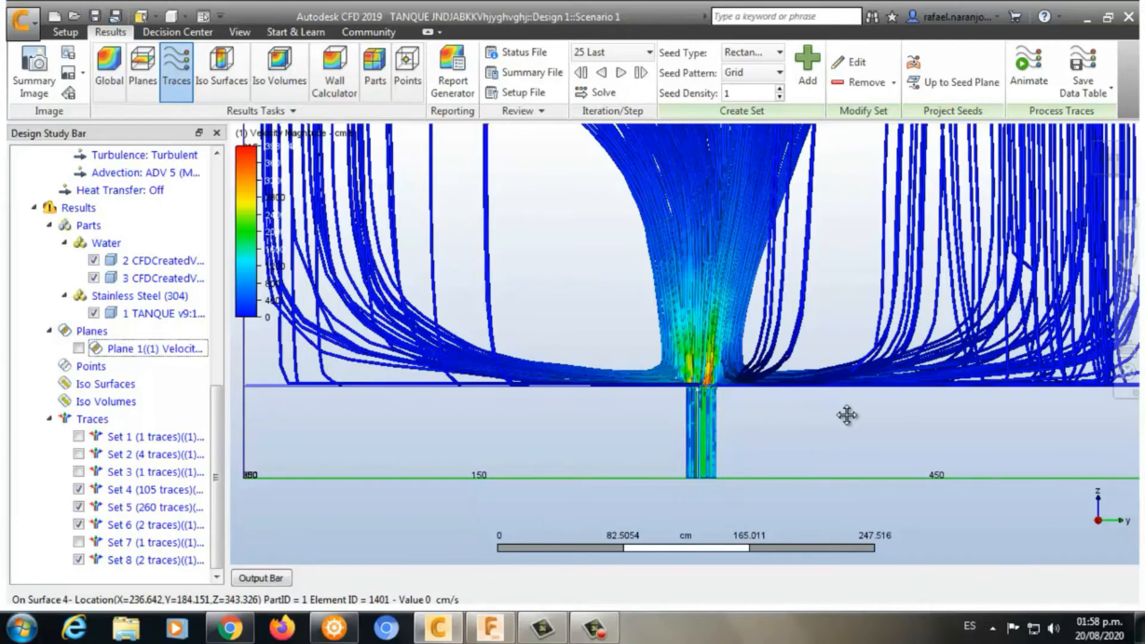
pyautogui.moveTo(847, 415); pyautogui.dragTo(850, 422, button='middle')
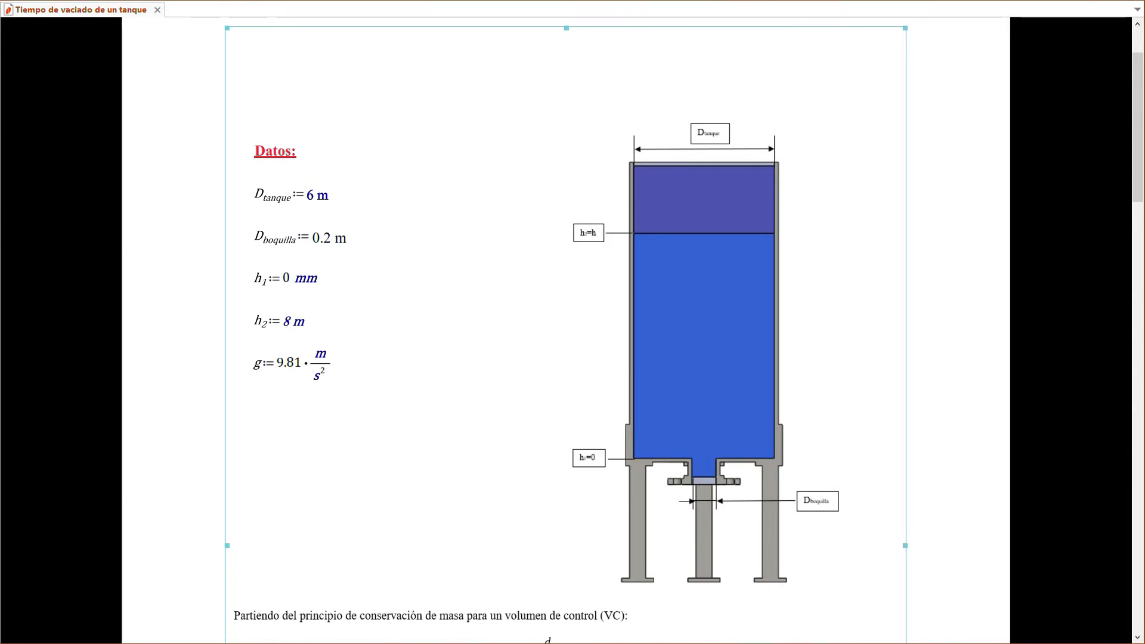
# - Read the tank data and the mass-conservation derivation for inlet and outlet flow in the "Tiempo de vaciado de un tanque" worksheet
pyautogui.scroll(-5, 878, 309)
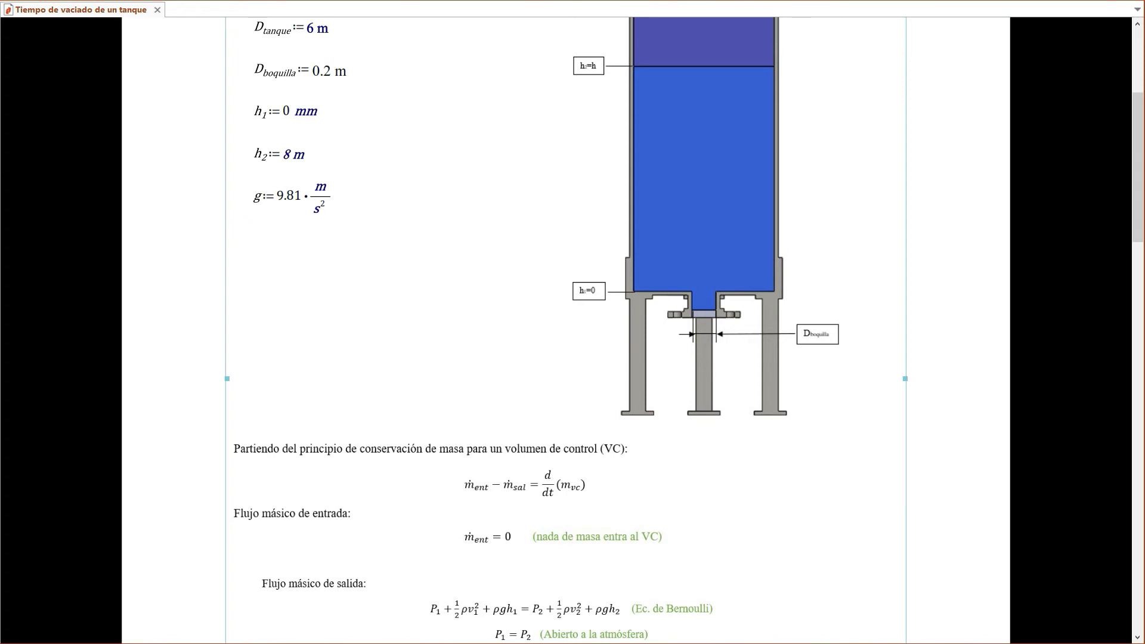
pyautogui.scroll(-2, 898, 403)
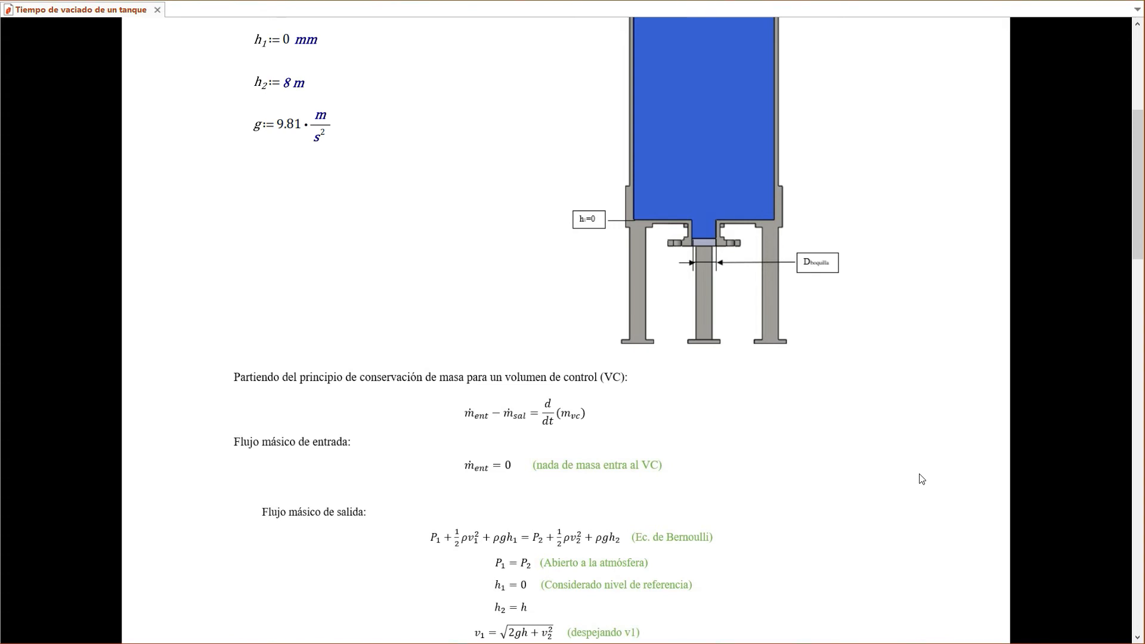
pyautogui.scroll(-1, 923, 475)
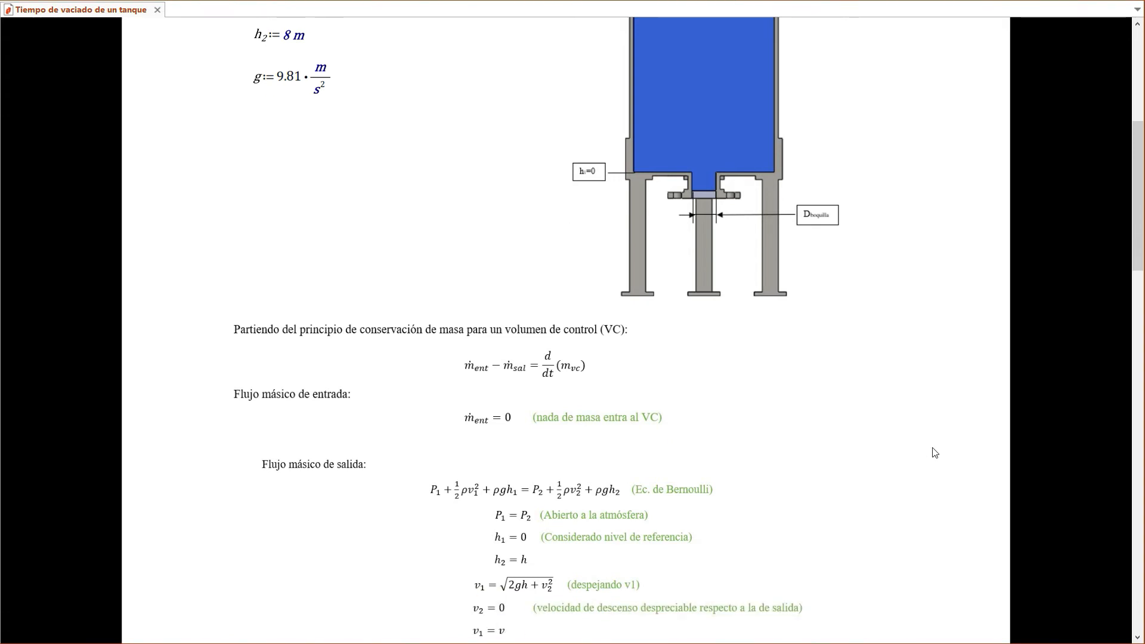